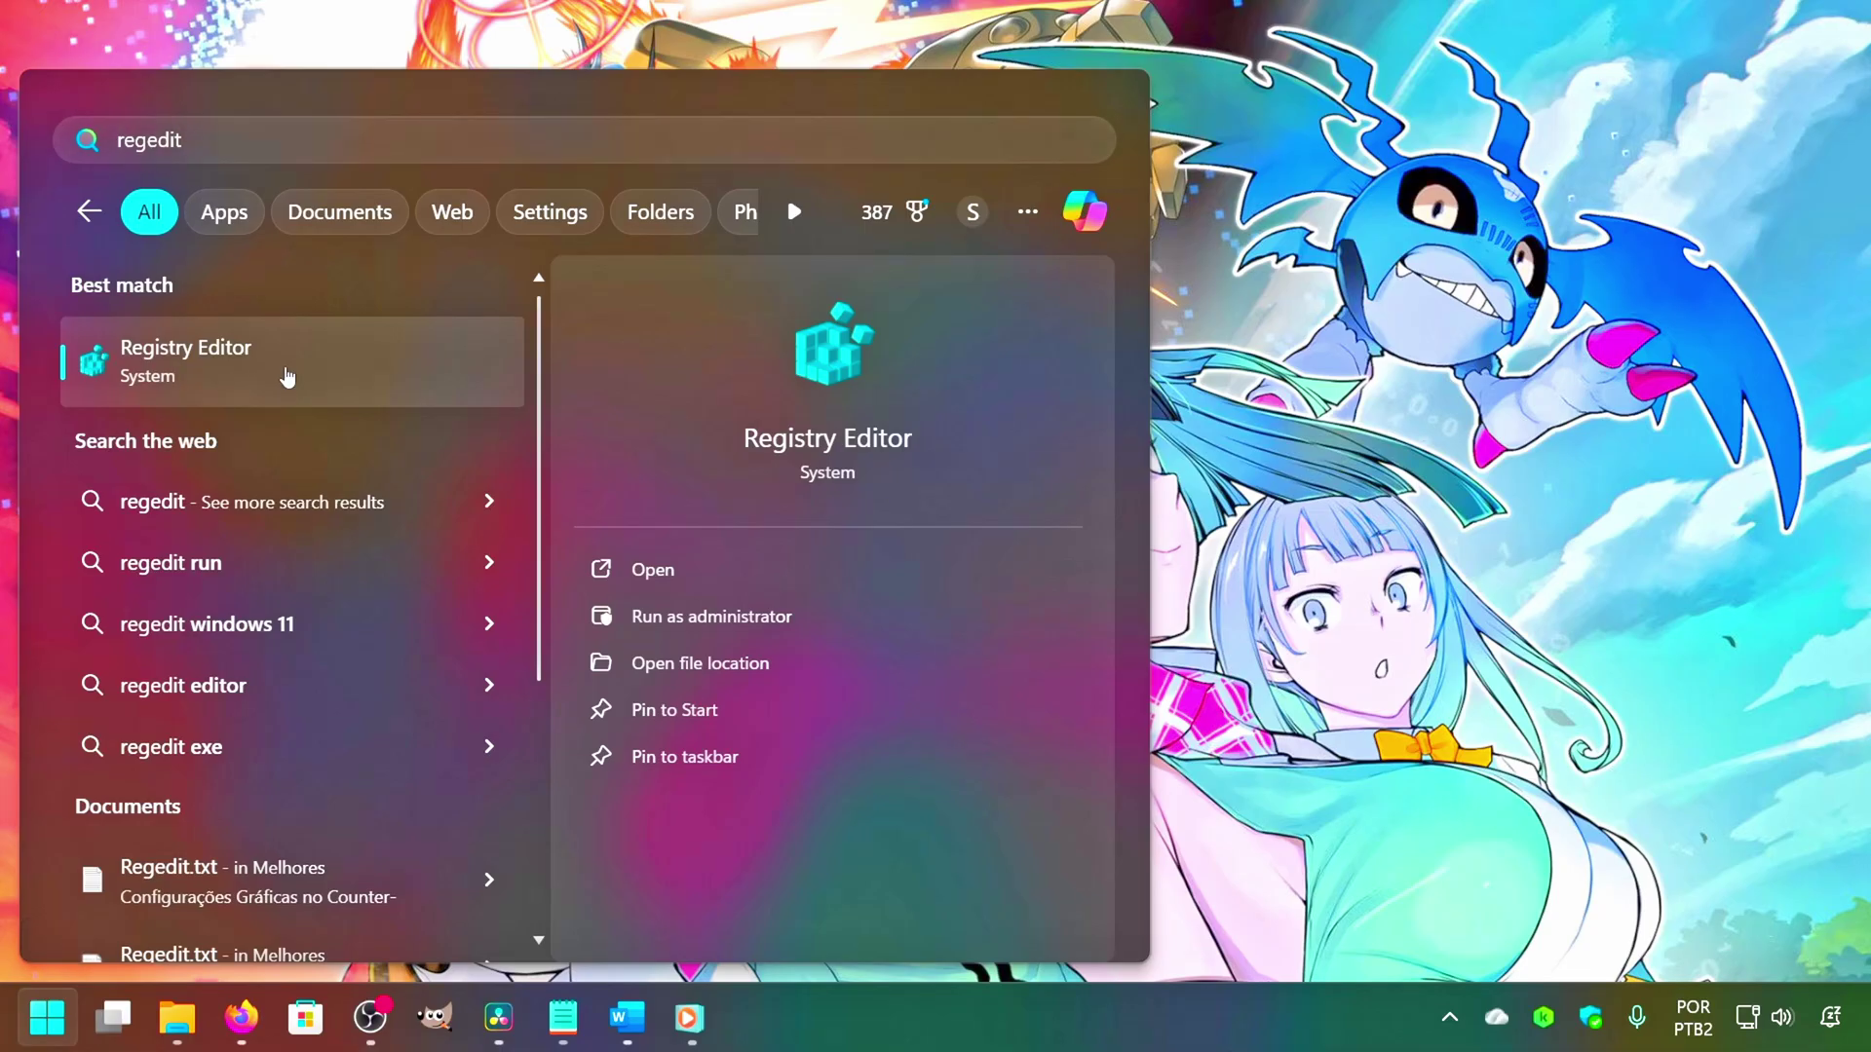
Step: Go to the Image File Execution Options key in Registry Editor using the pasted path
left_click(190, 355)
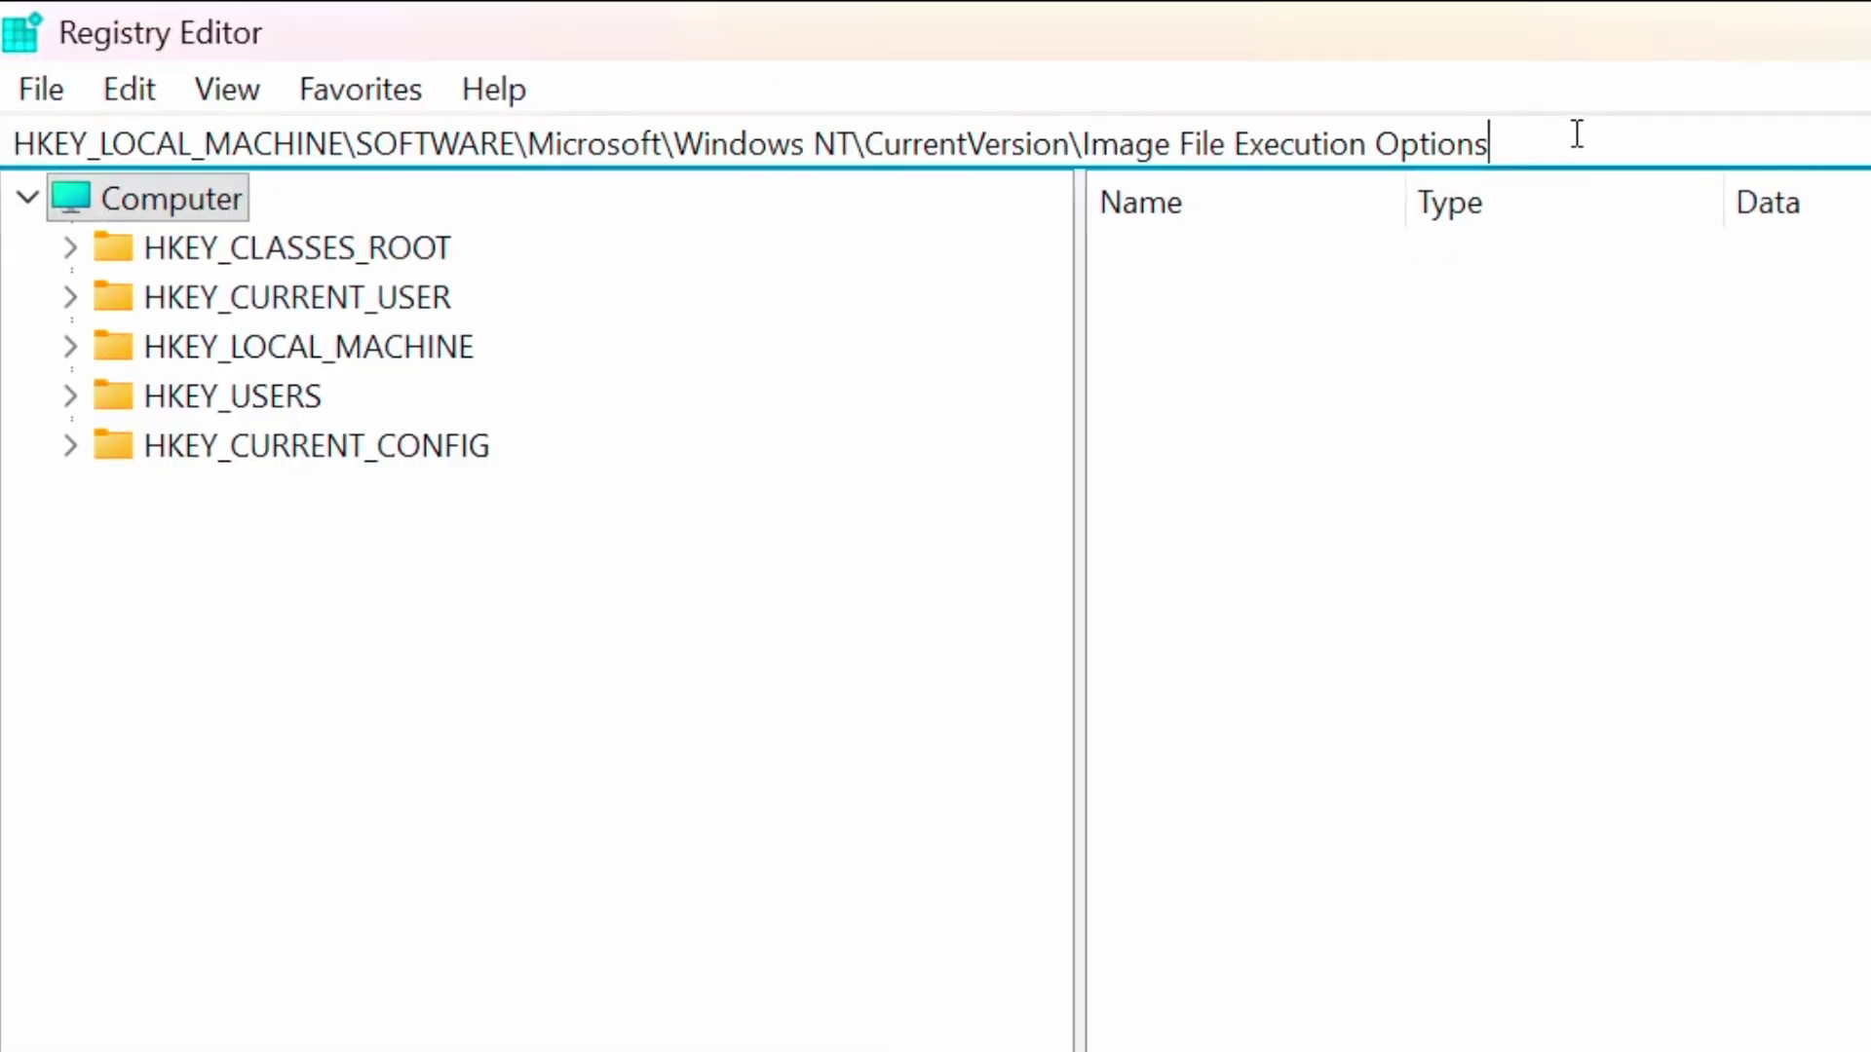
left_click_drag(1573, 142, 29, 143)
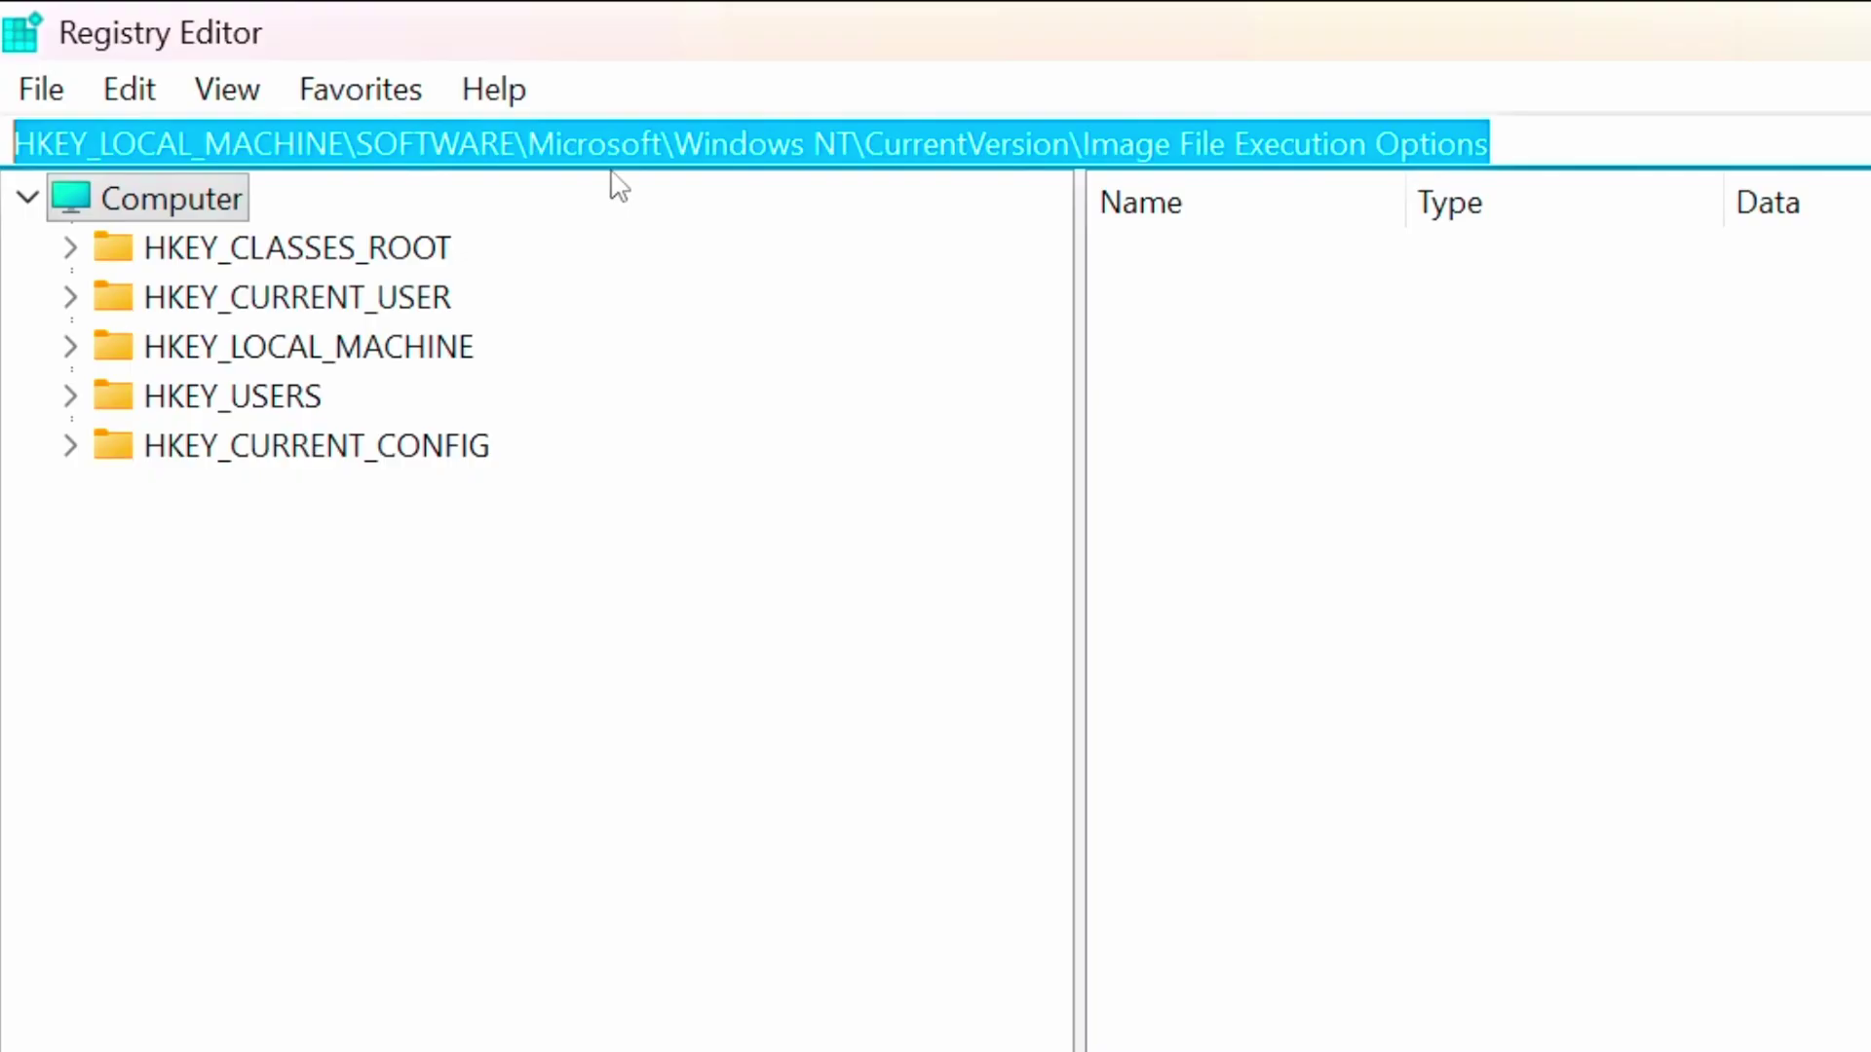
left_click(1525, 142)
left_click_drag(1239, 143, 4, 142)
key("Return")
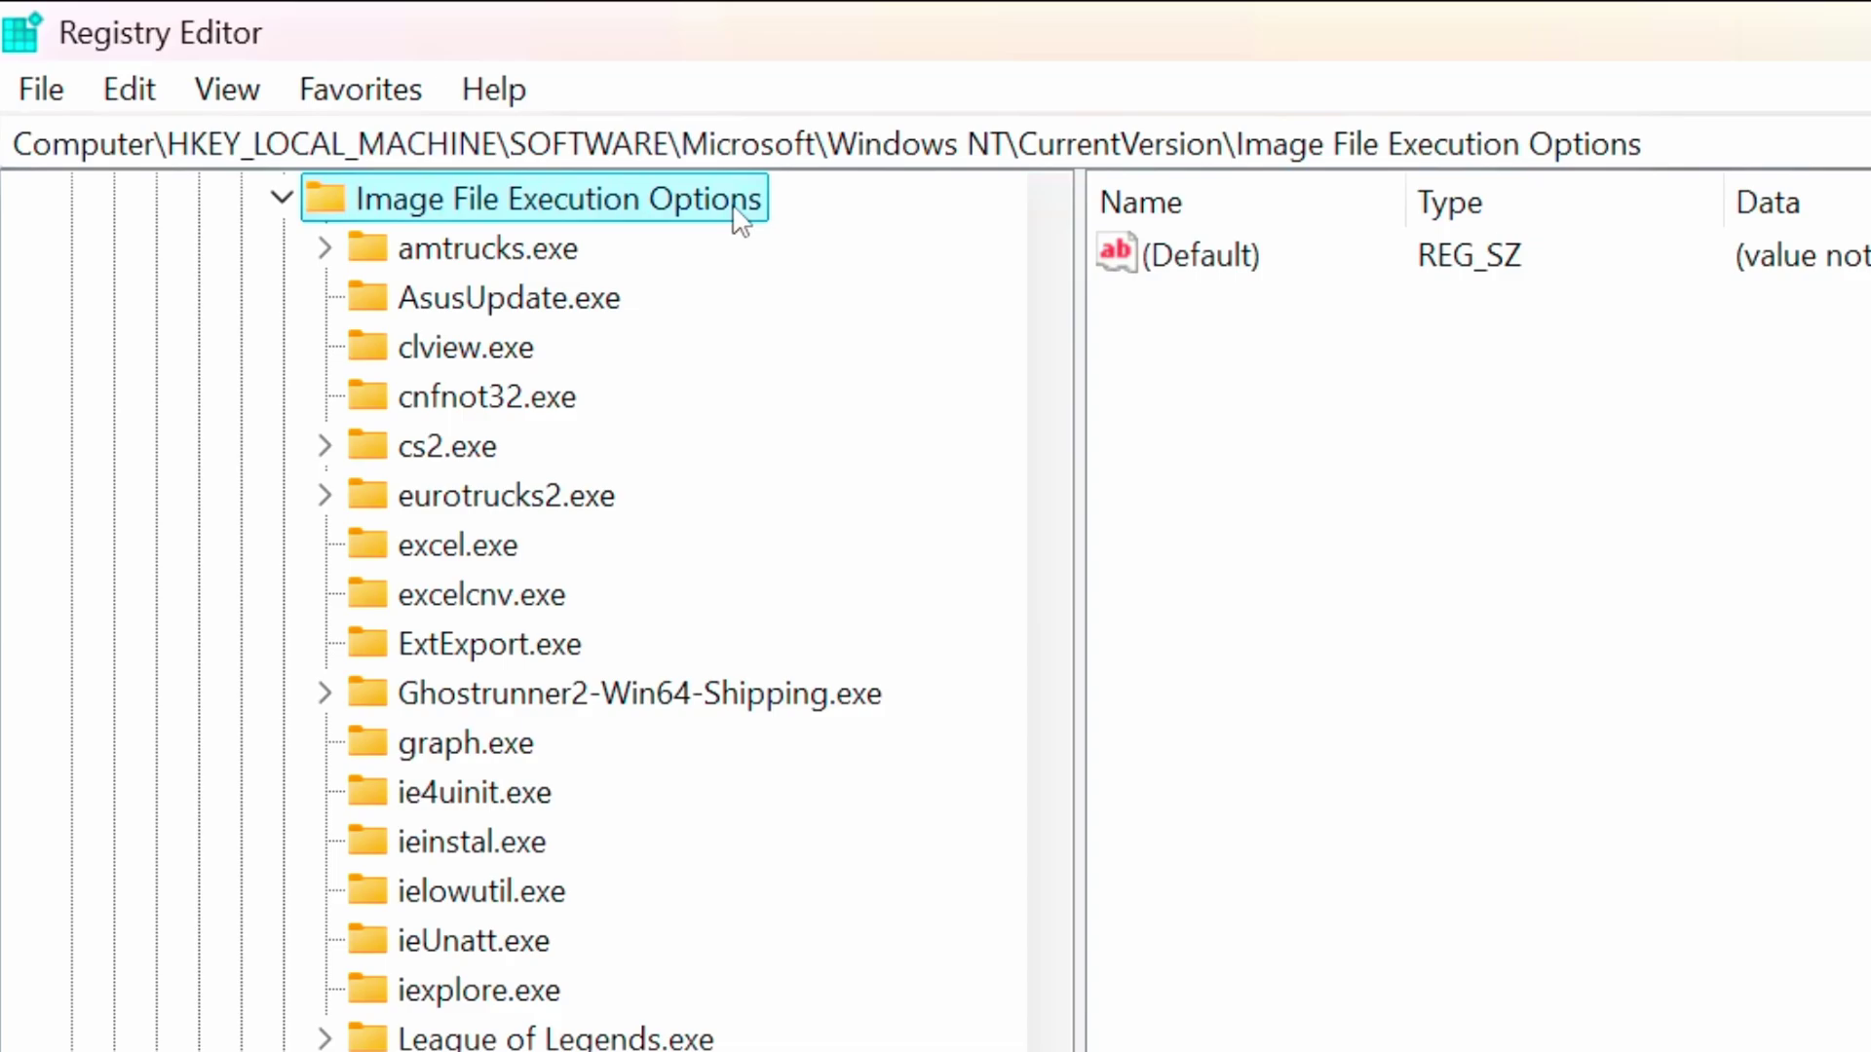
Step: Add a Digimon Story Time Stranger.exe key with a PerfOptions subkey
right_click(731, 211)
mouse_move(862, 304)
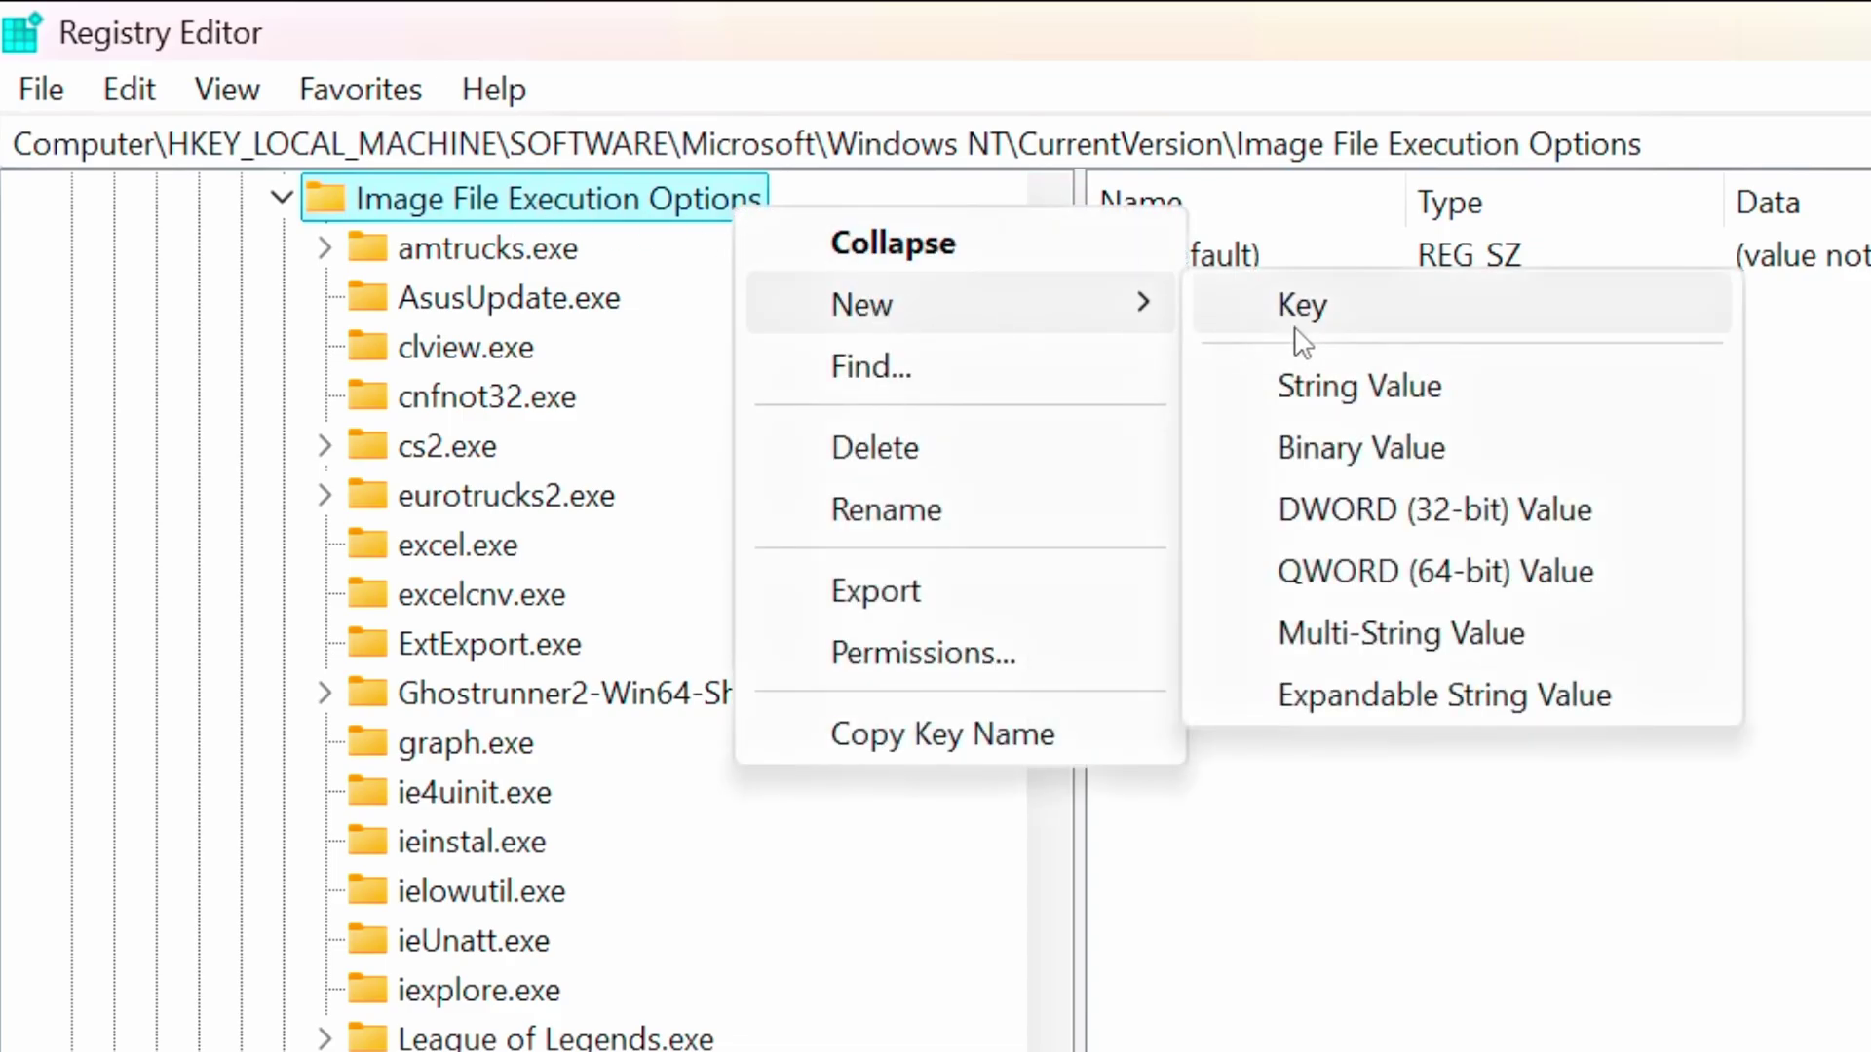
left_click(1302, 307)
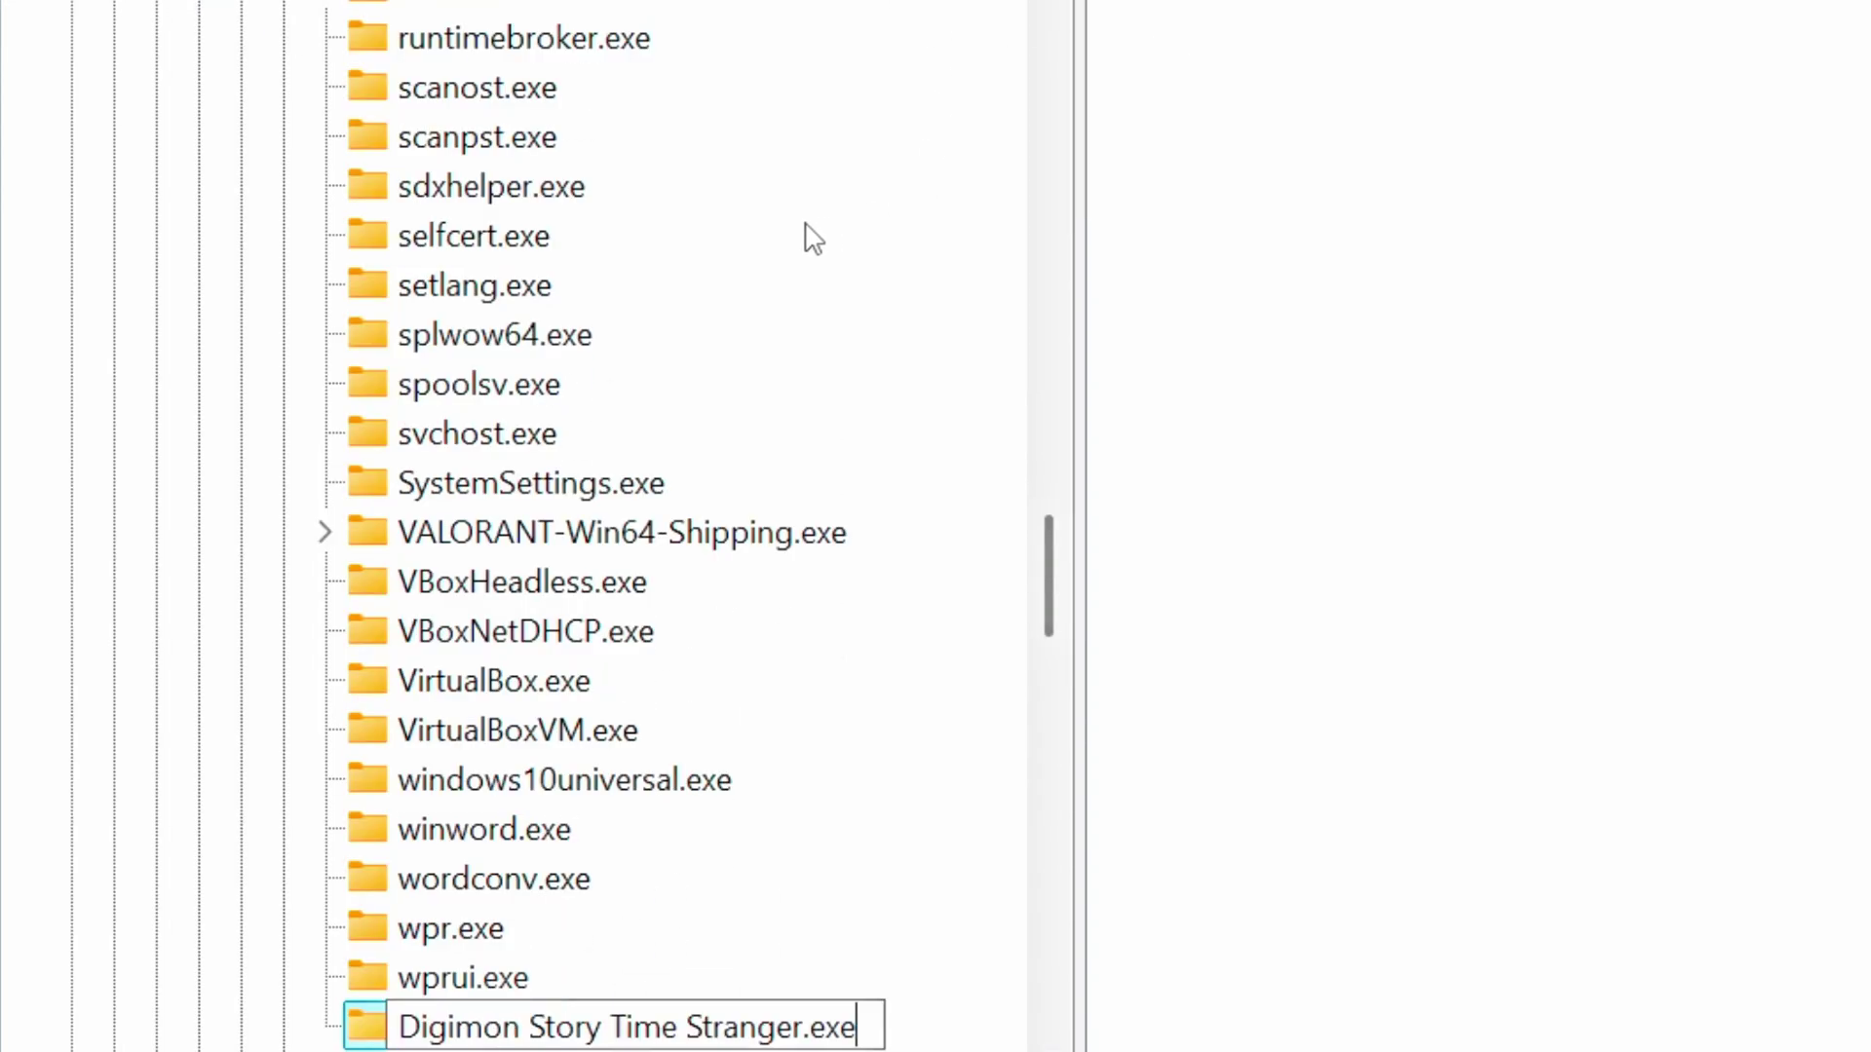
key("Return")
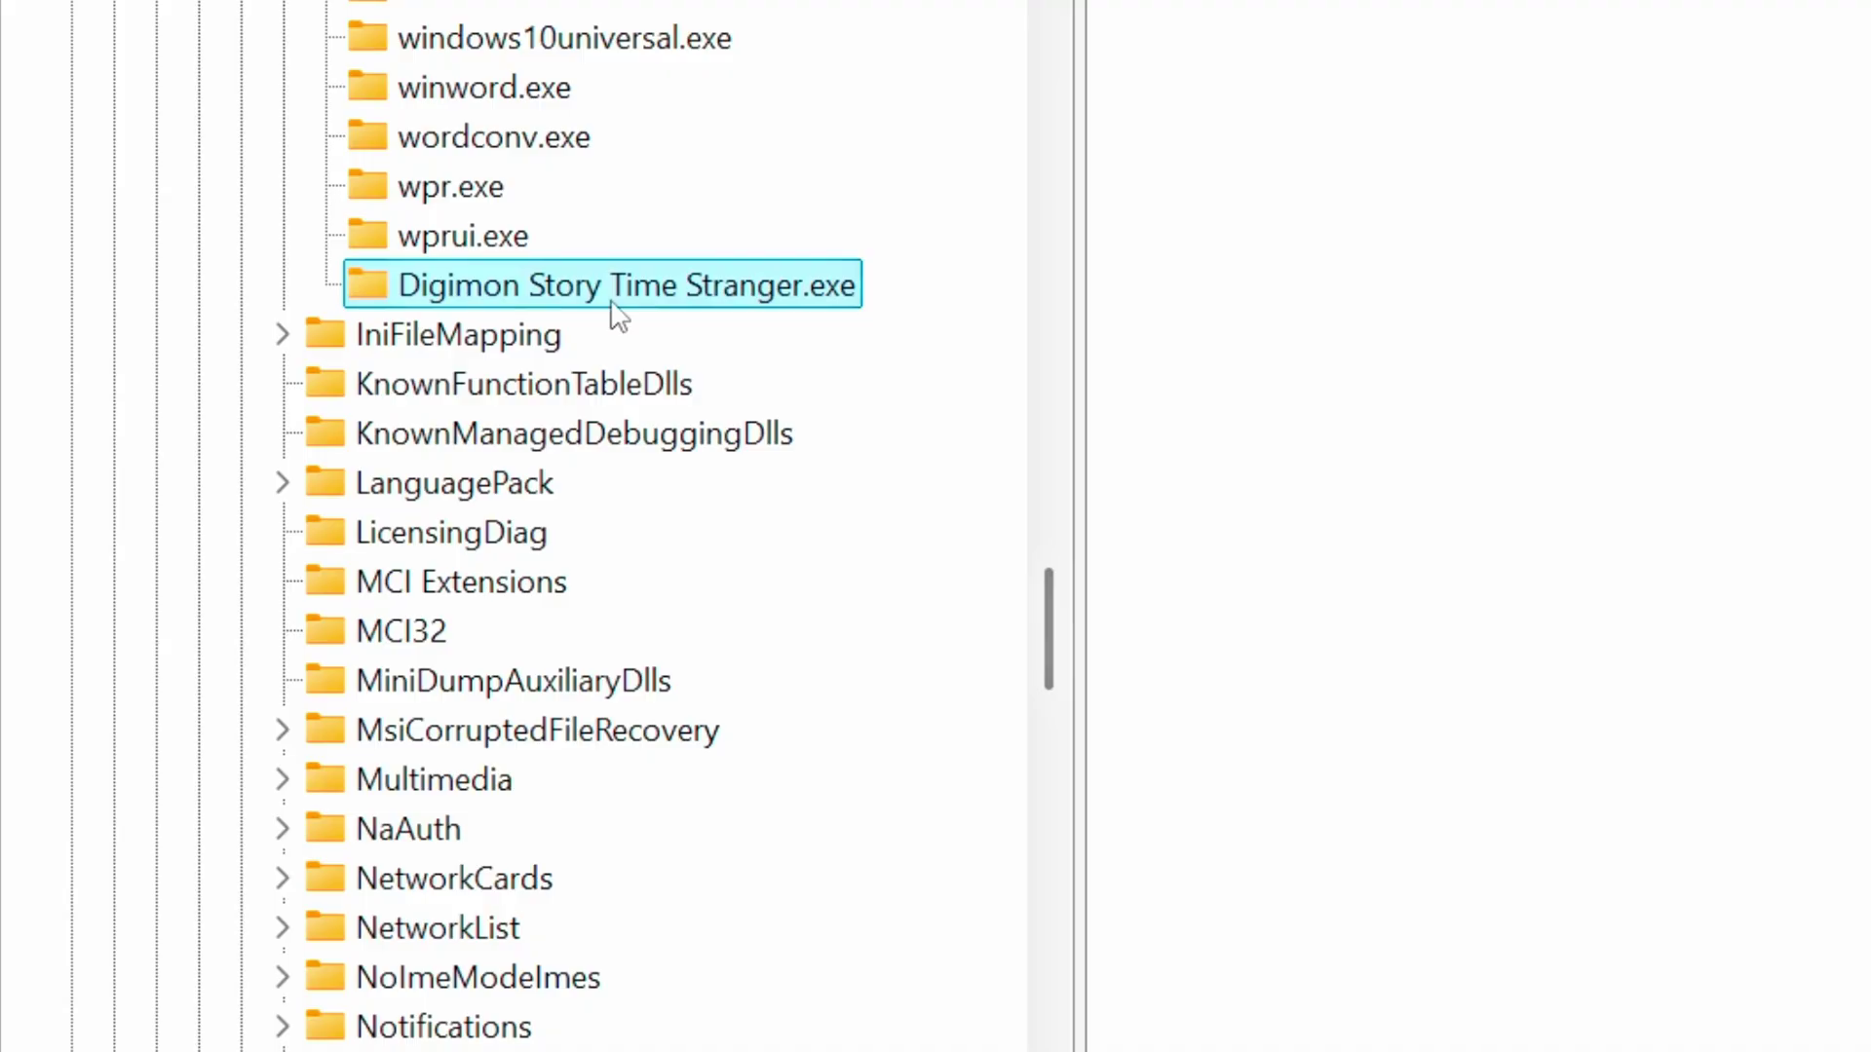
right_click(854, 307)
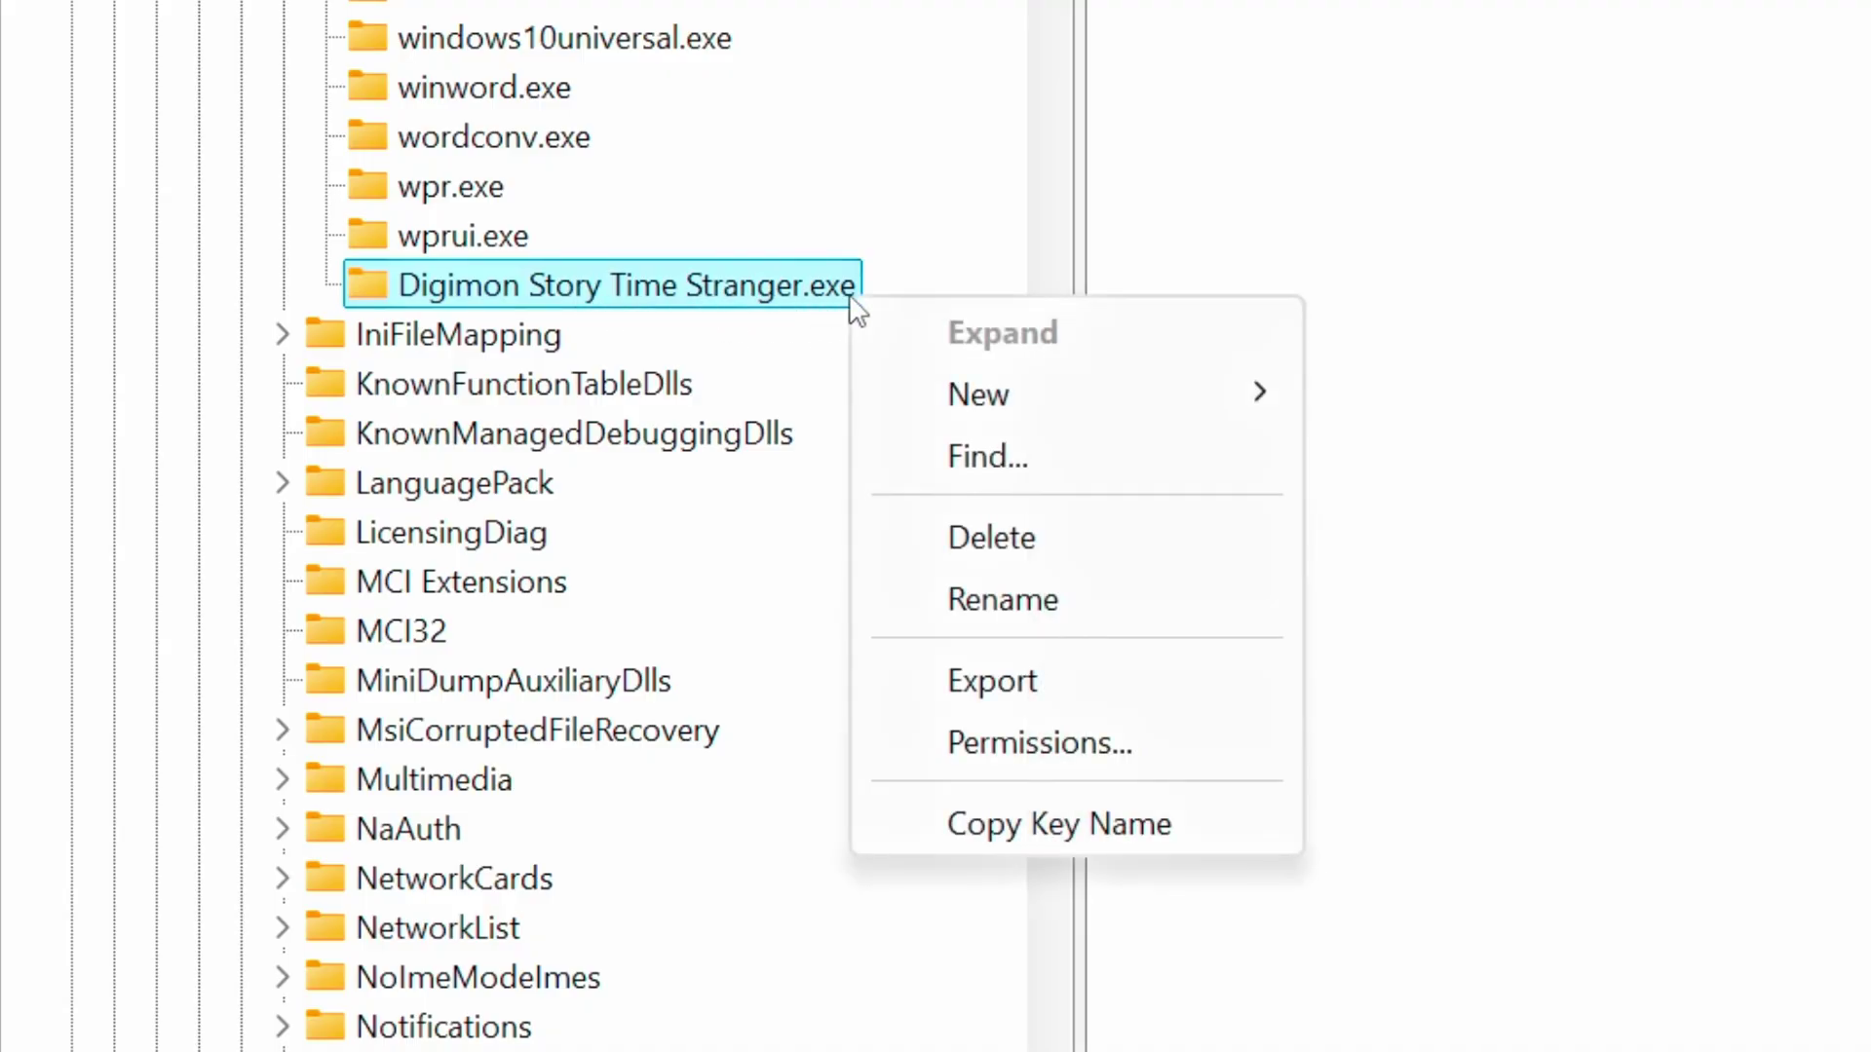
mouse_move(1024, 394)
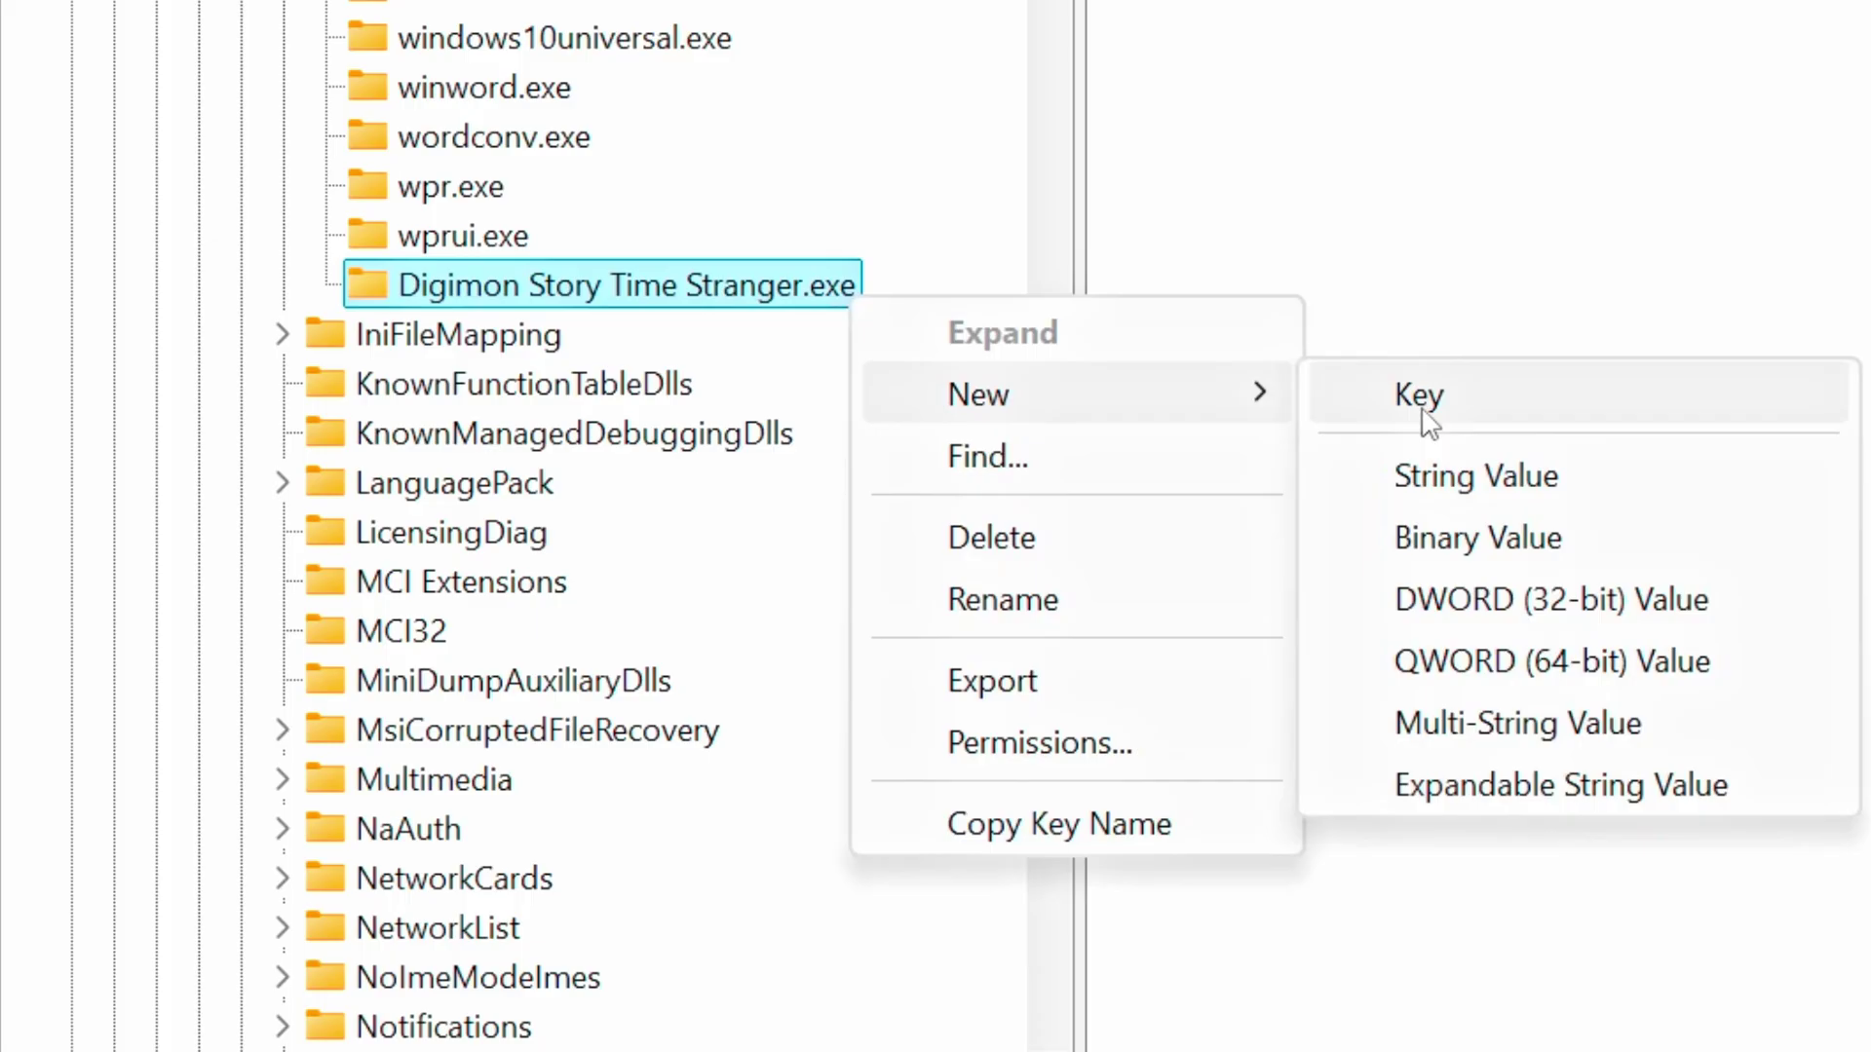
left_click(1427, 411)
type("PerfOptions")
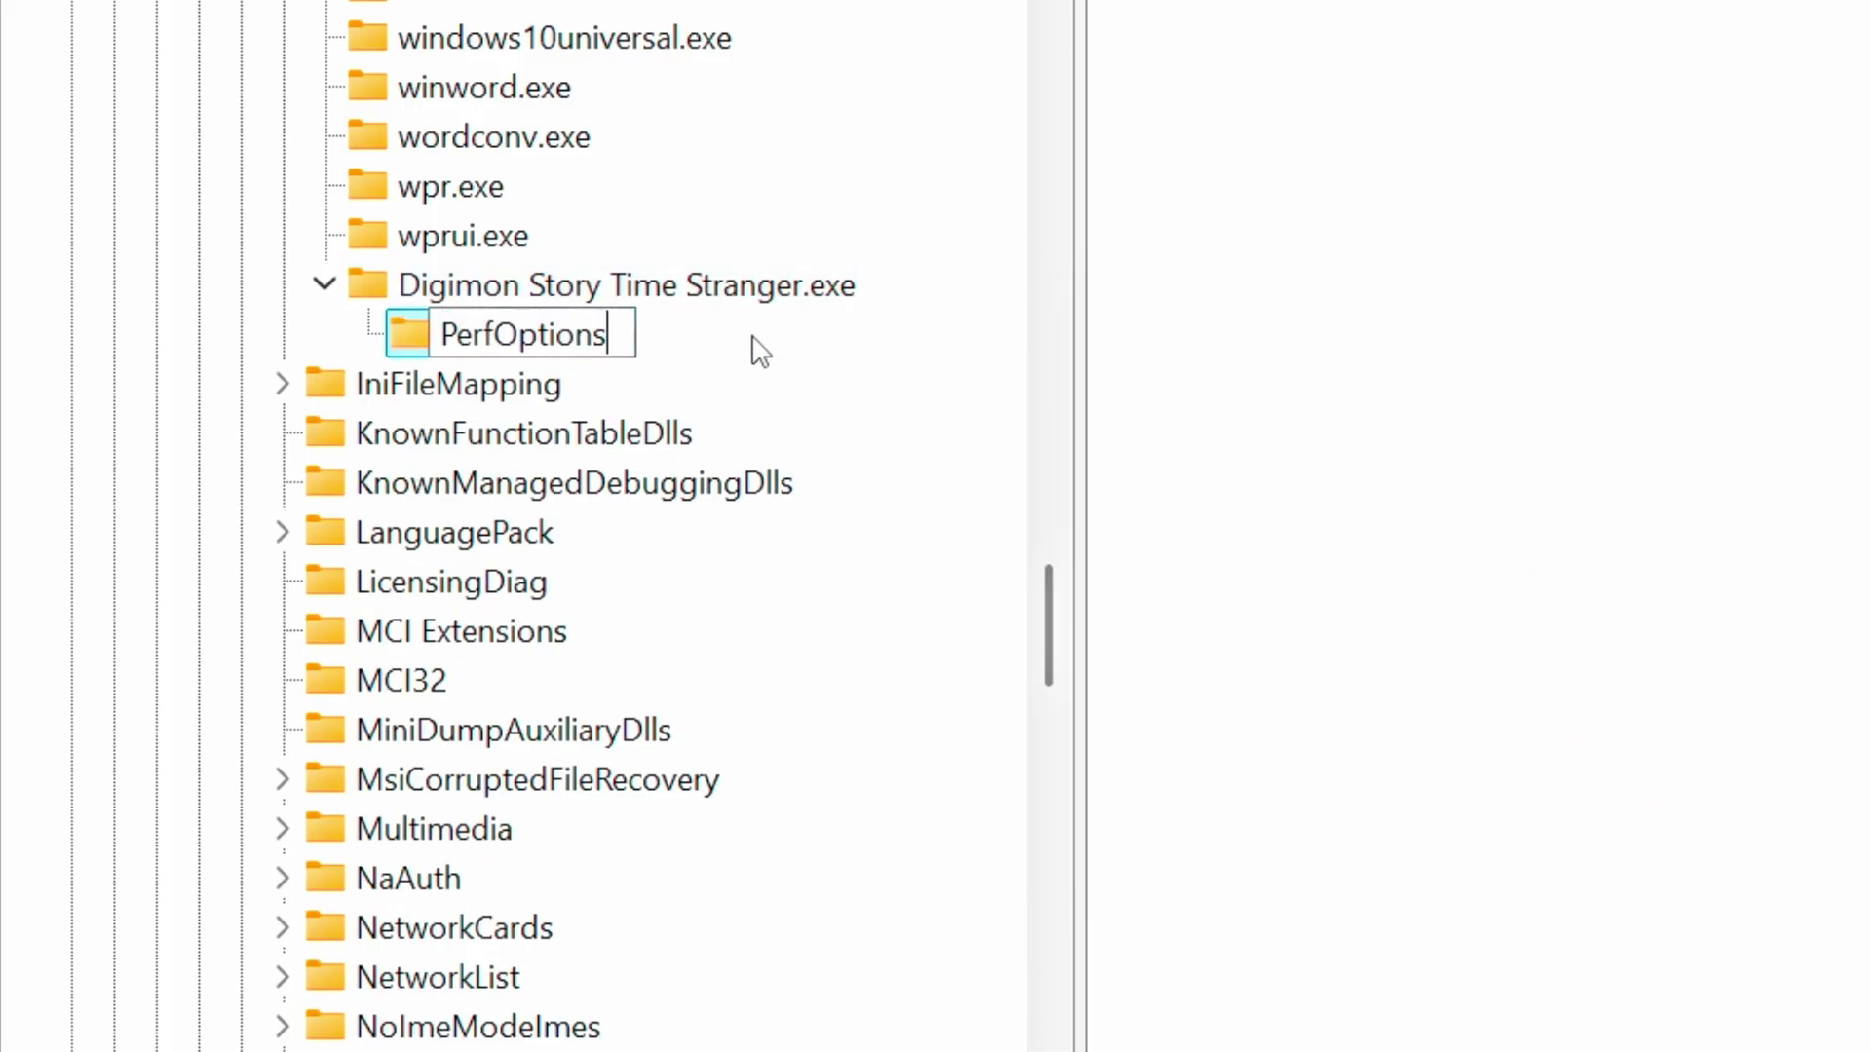
Step: Add a CpuPriorityClass DWORD under PerfOptions and set its value data to 3
right_click(585, 363)
mouse_move(713, 448)
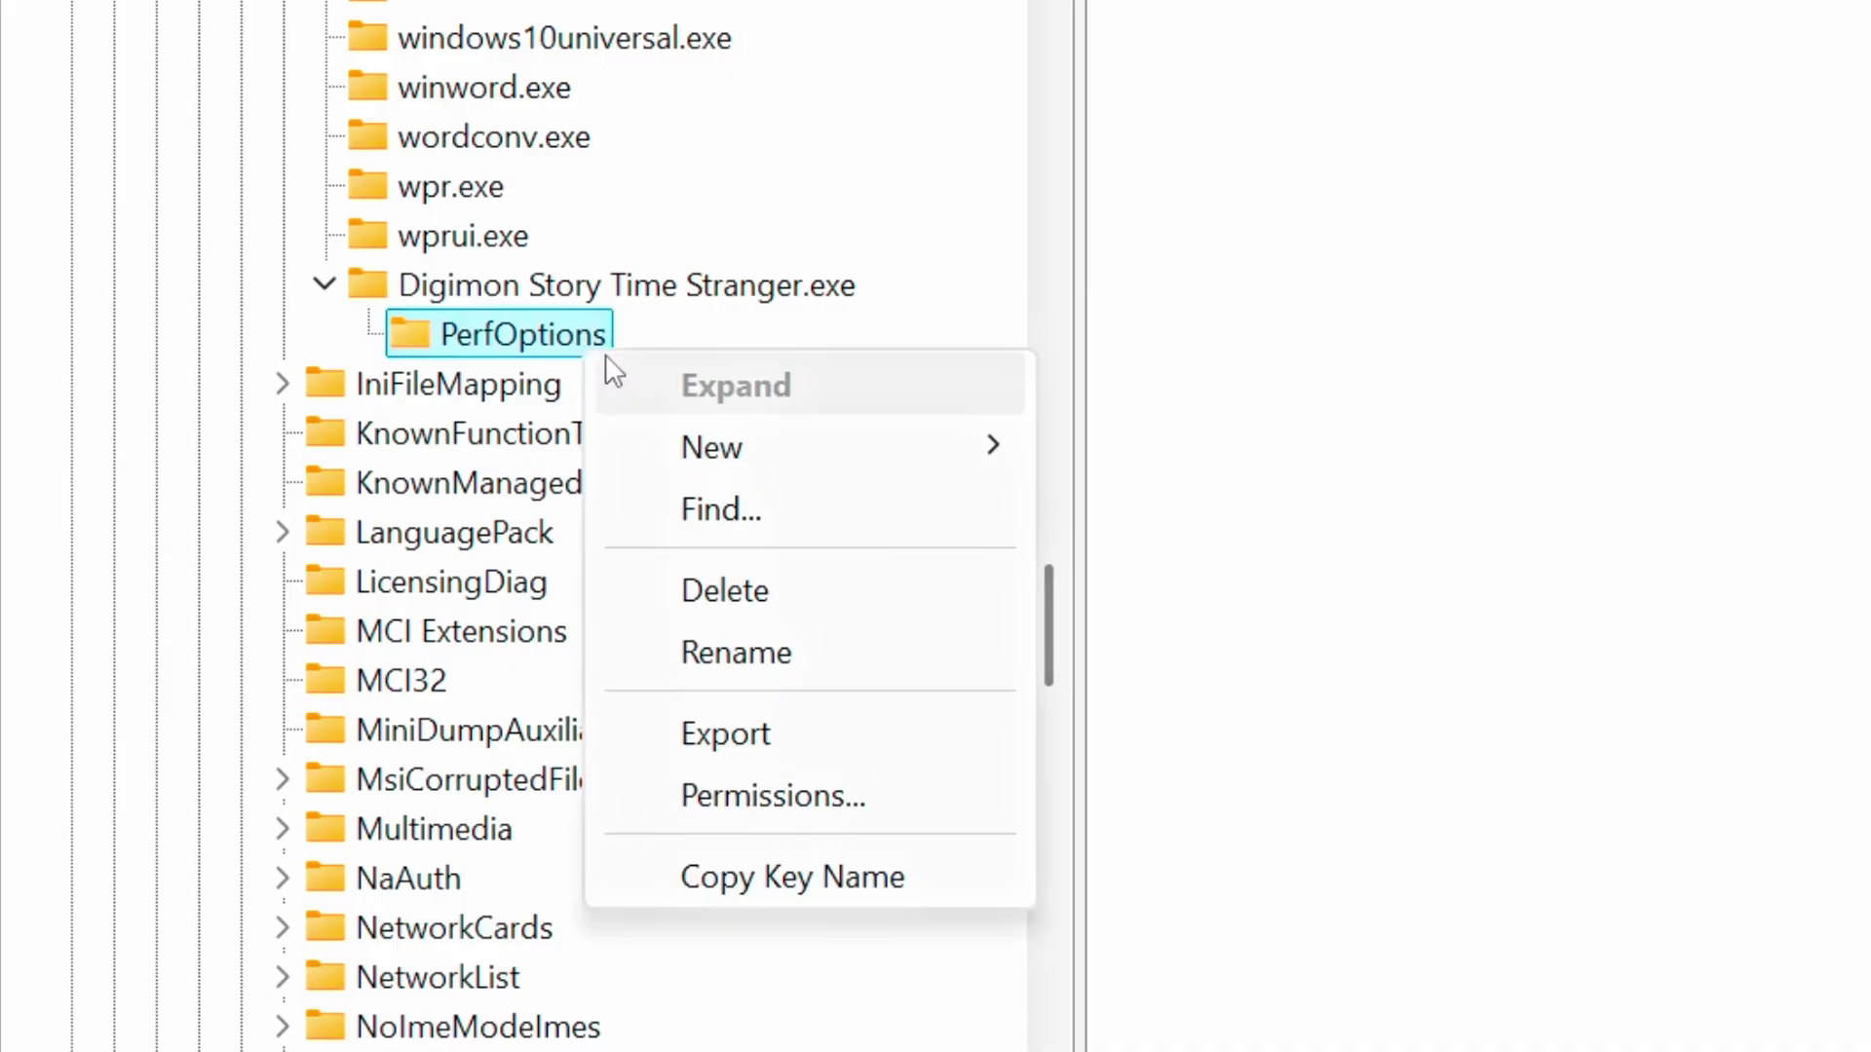
left_click(1277, 646)
type("CpuPriorityClass")
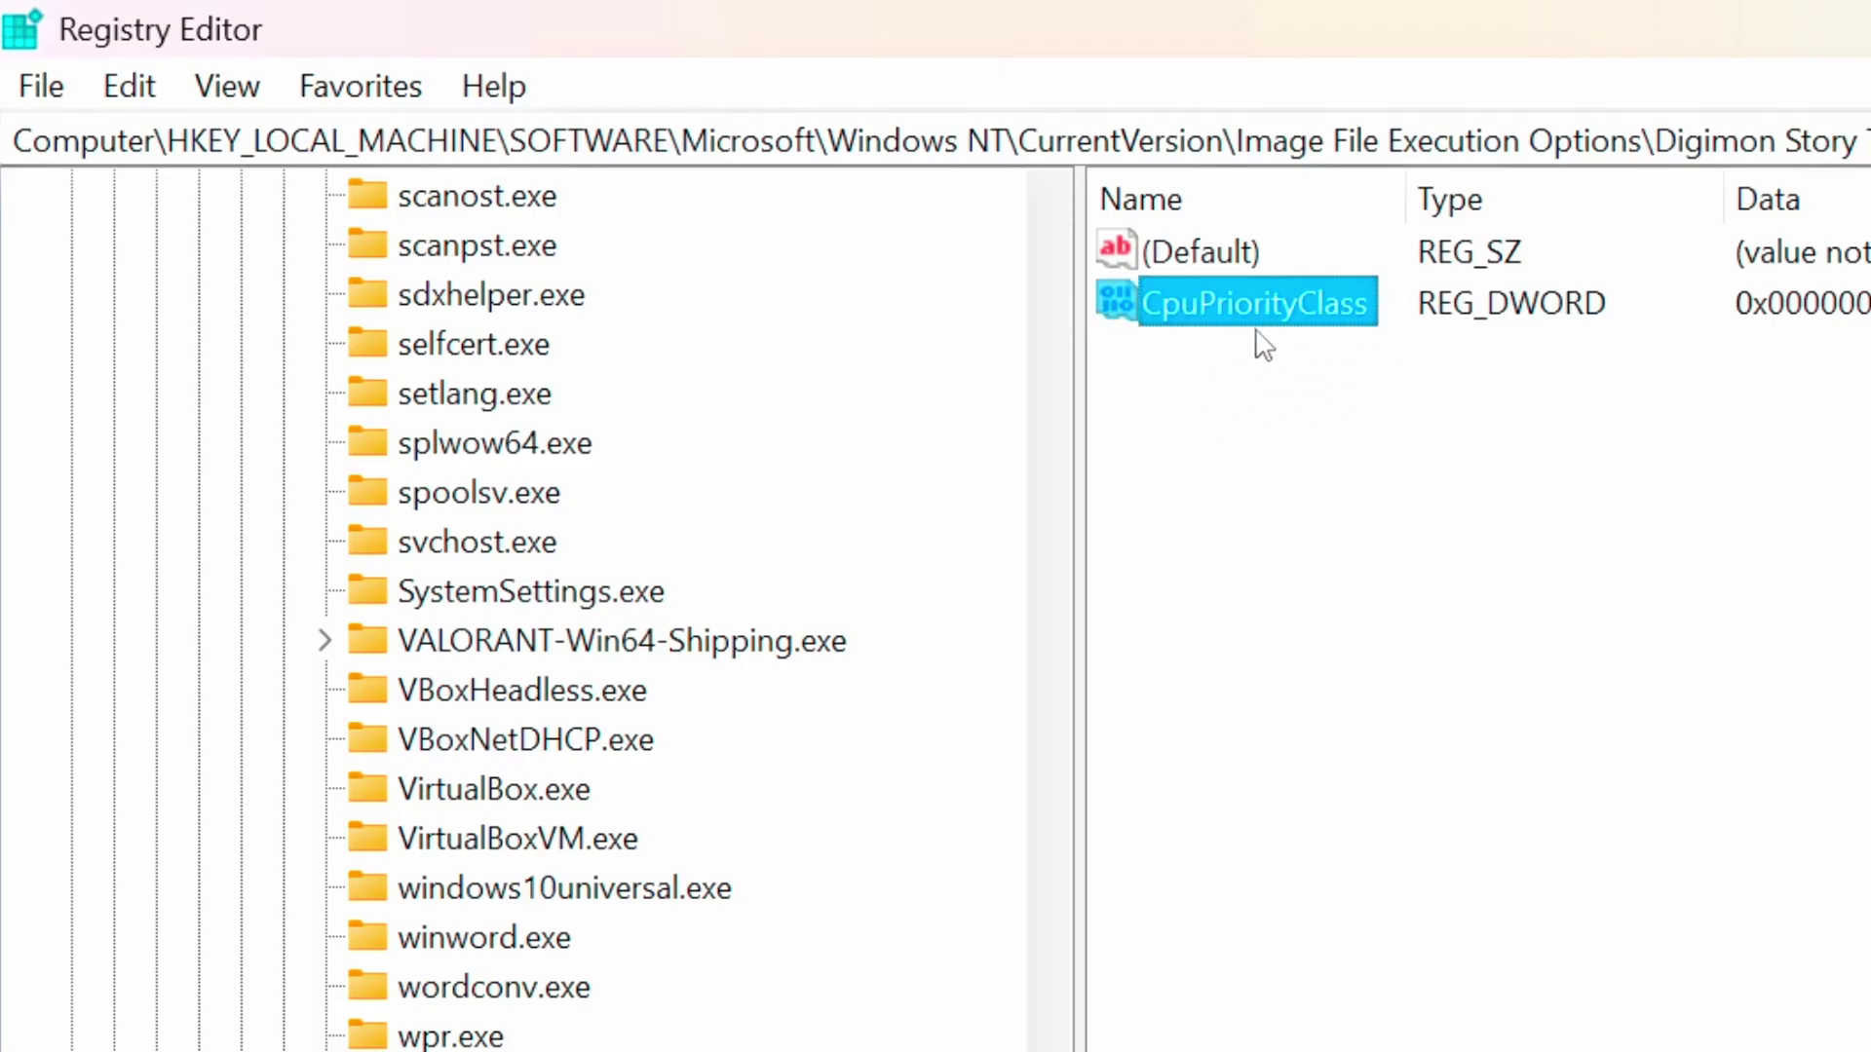
right_click(1292, 324)
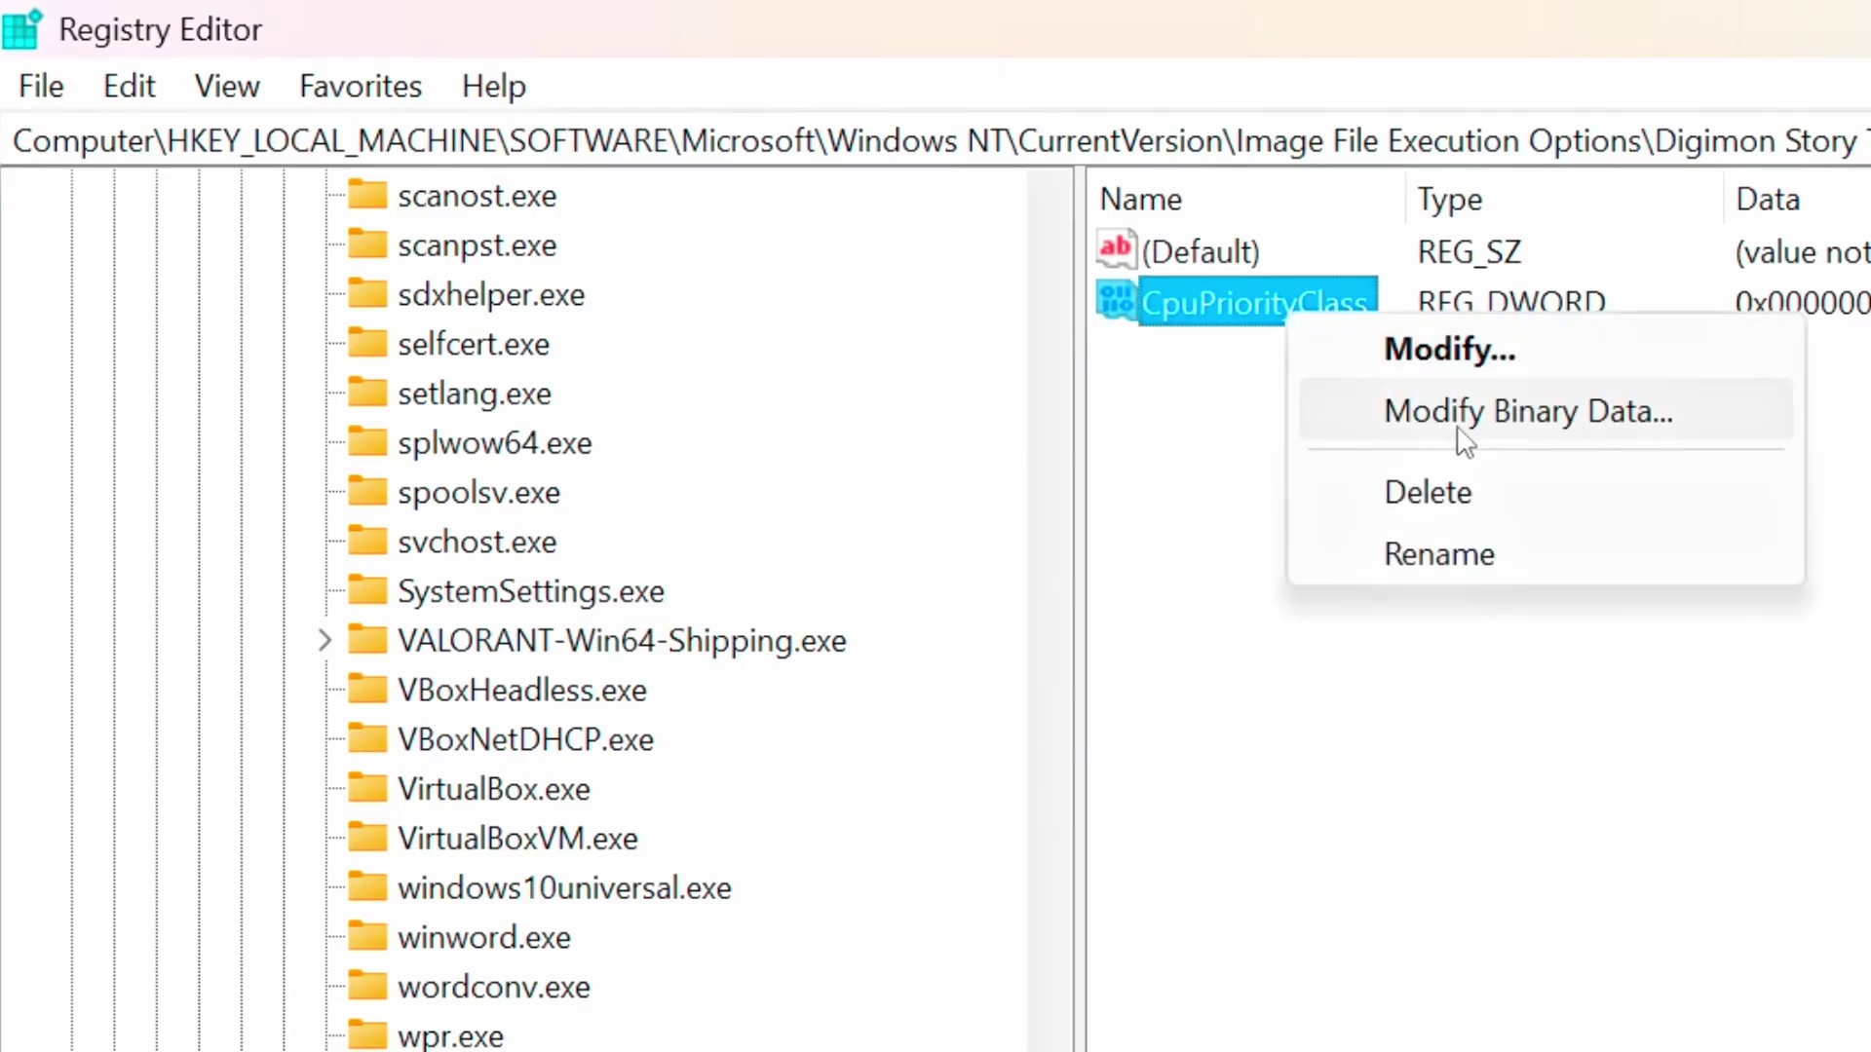
left_click(1444, 354)
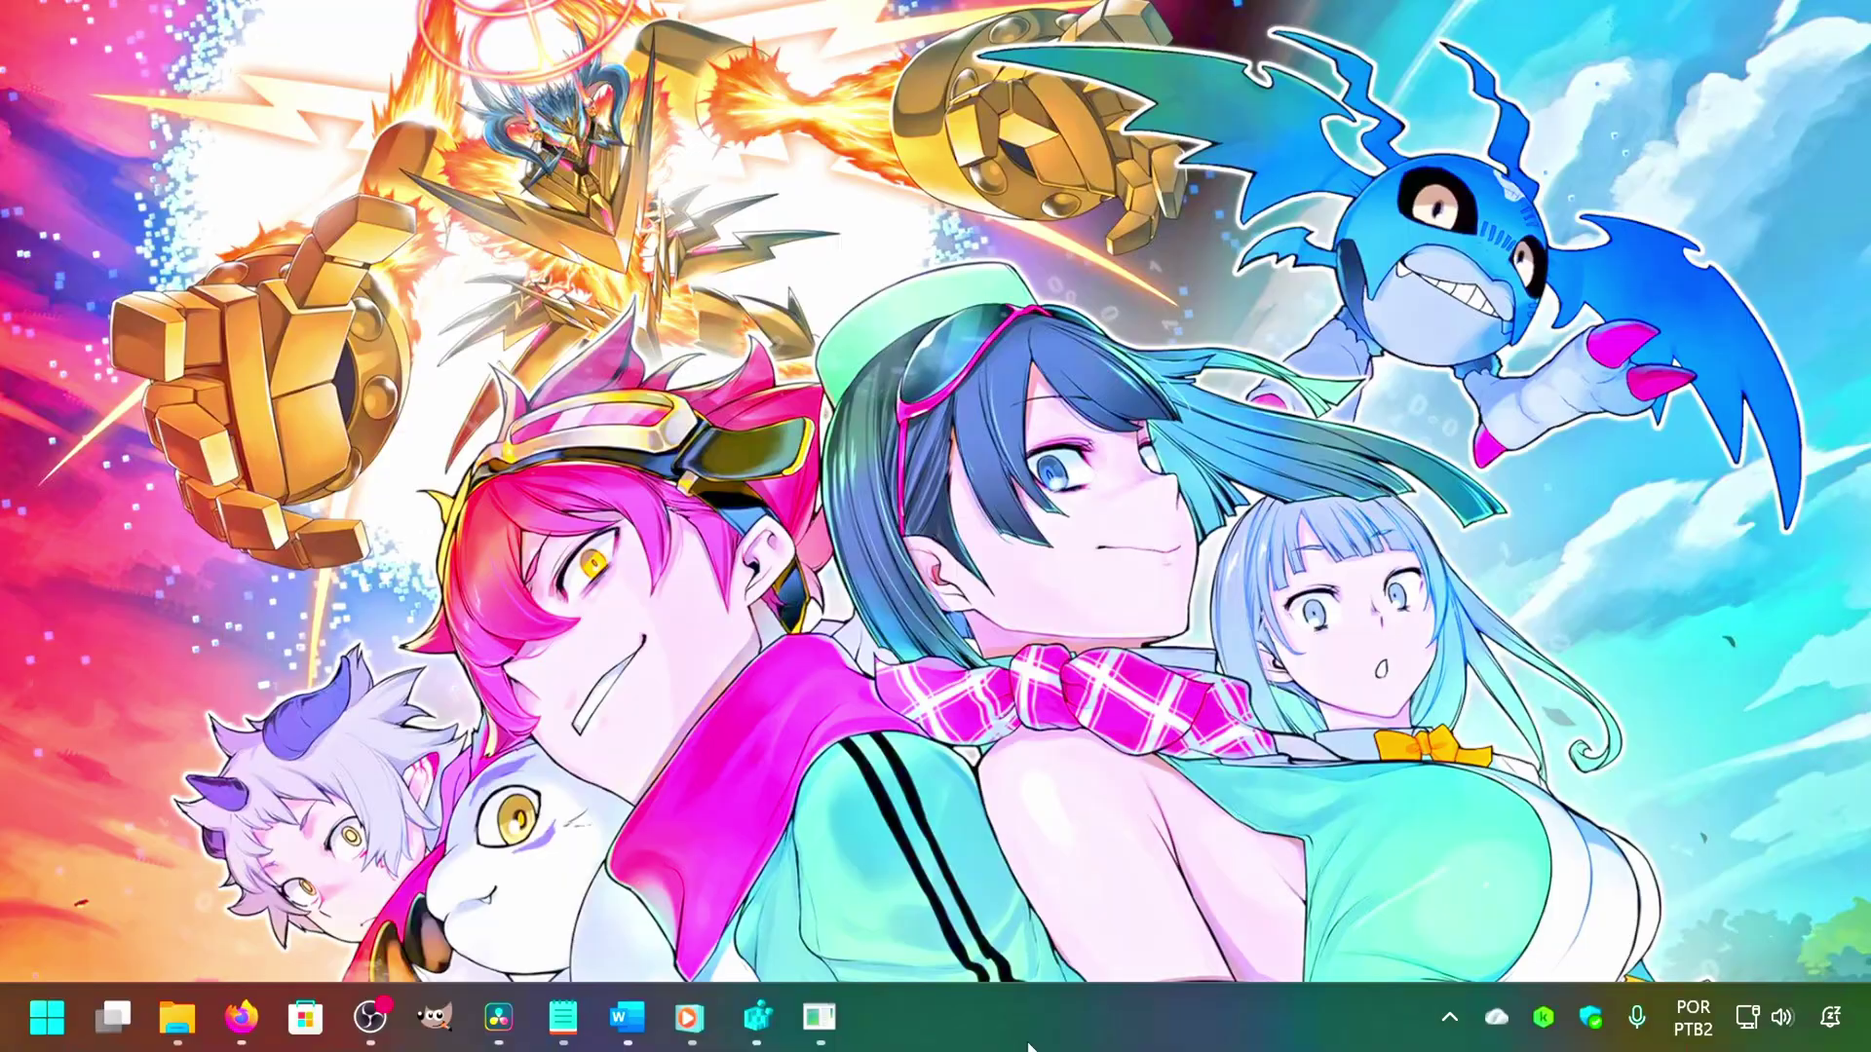
Step: Launch Task Manager from the taskbar and show the Details process list
right_click(1010, 1036)
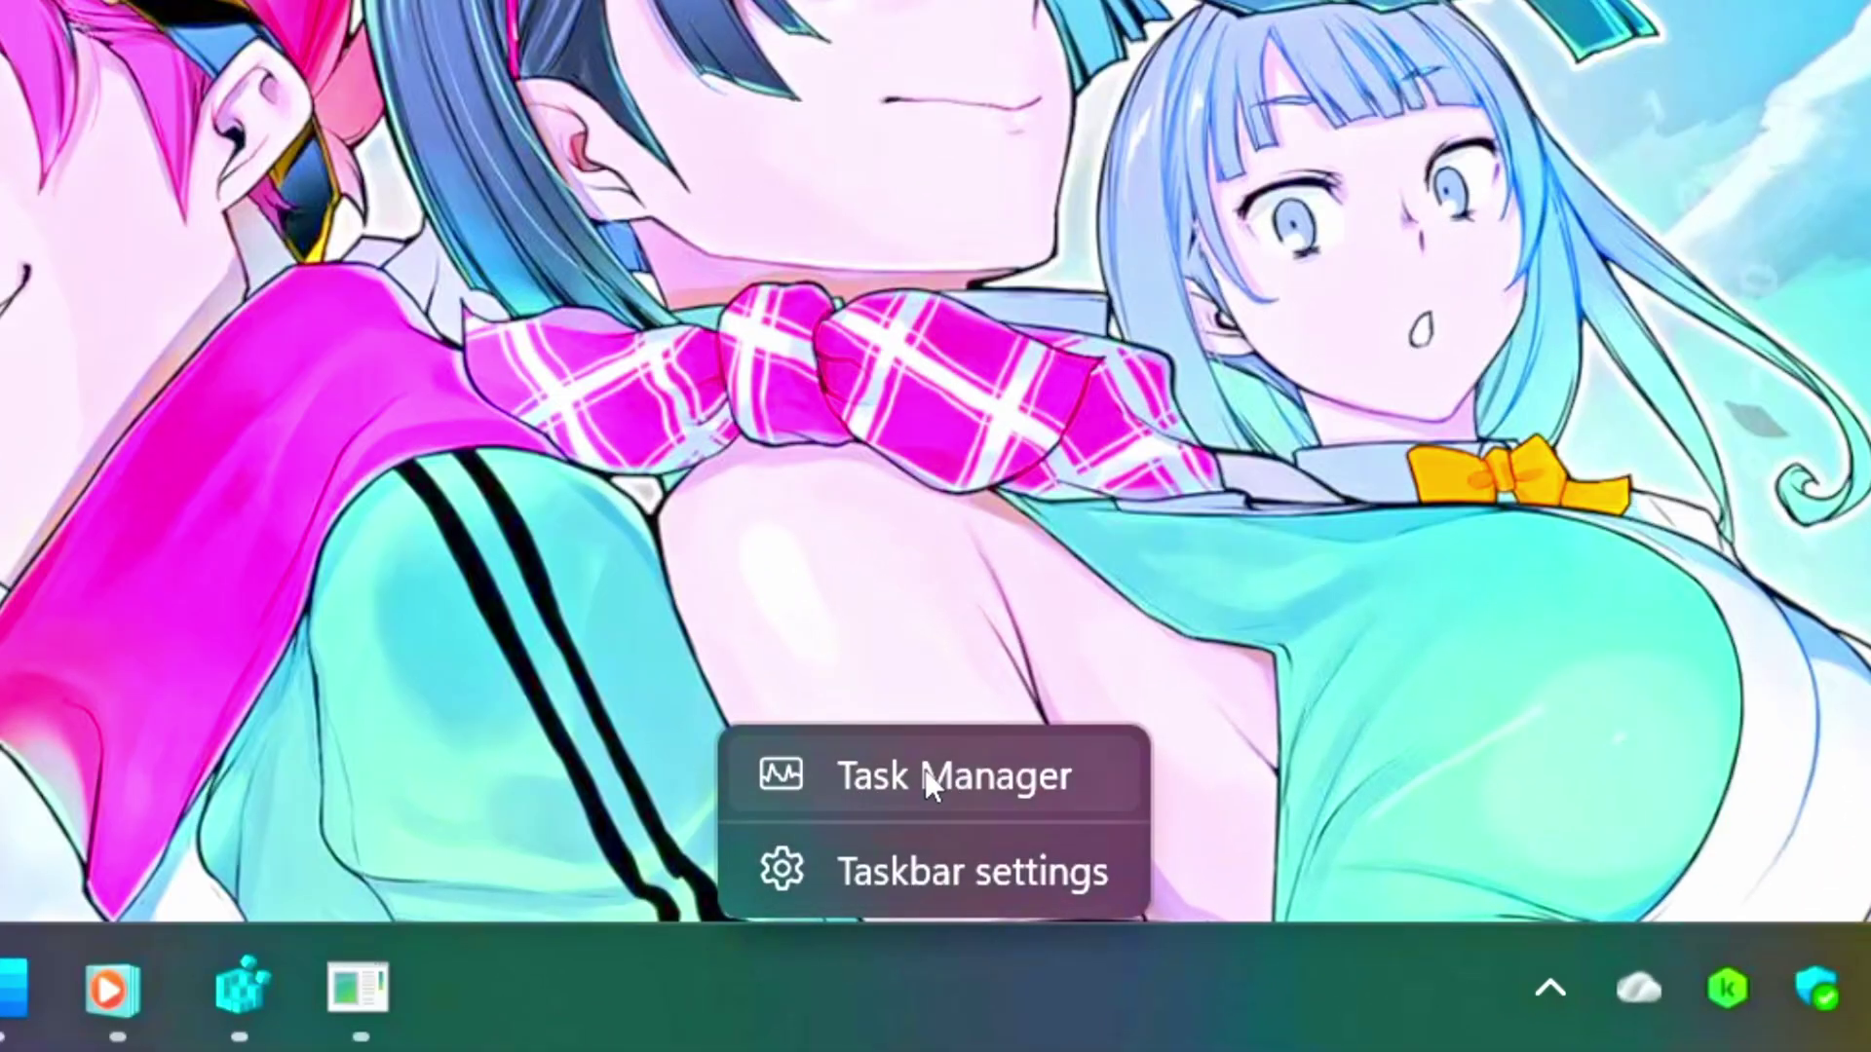
left_click(924, 769)
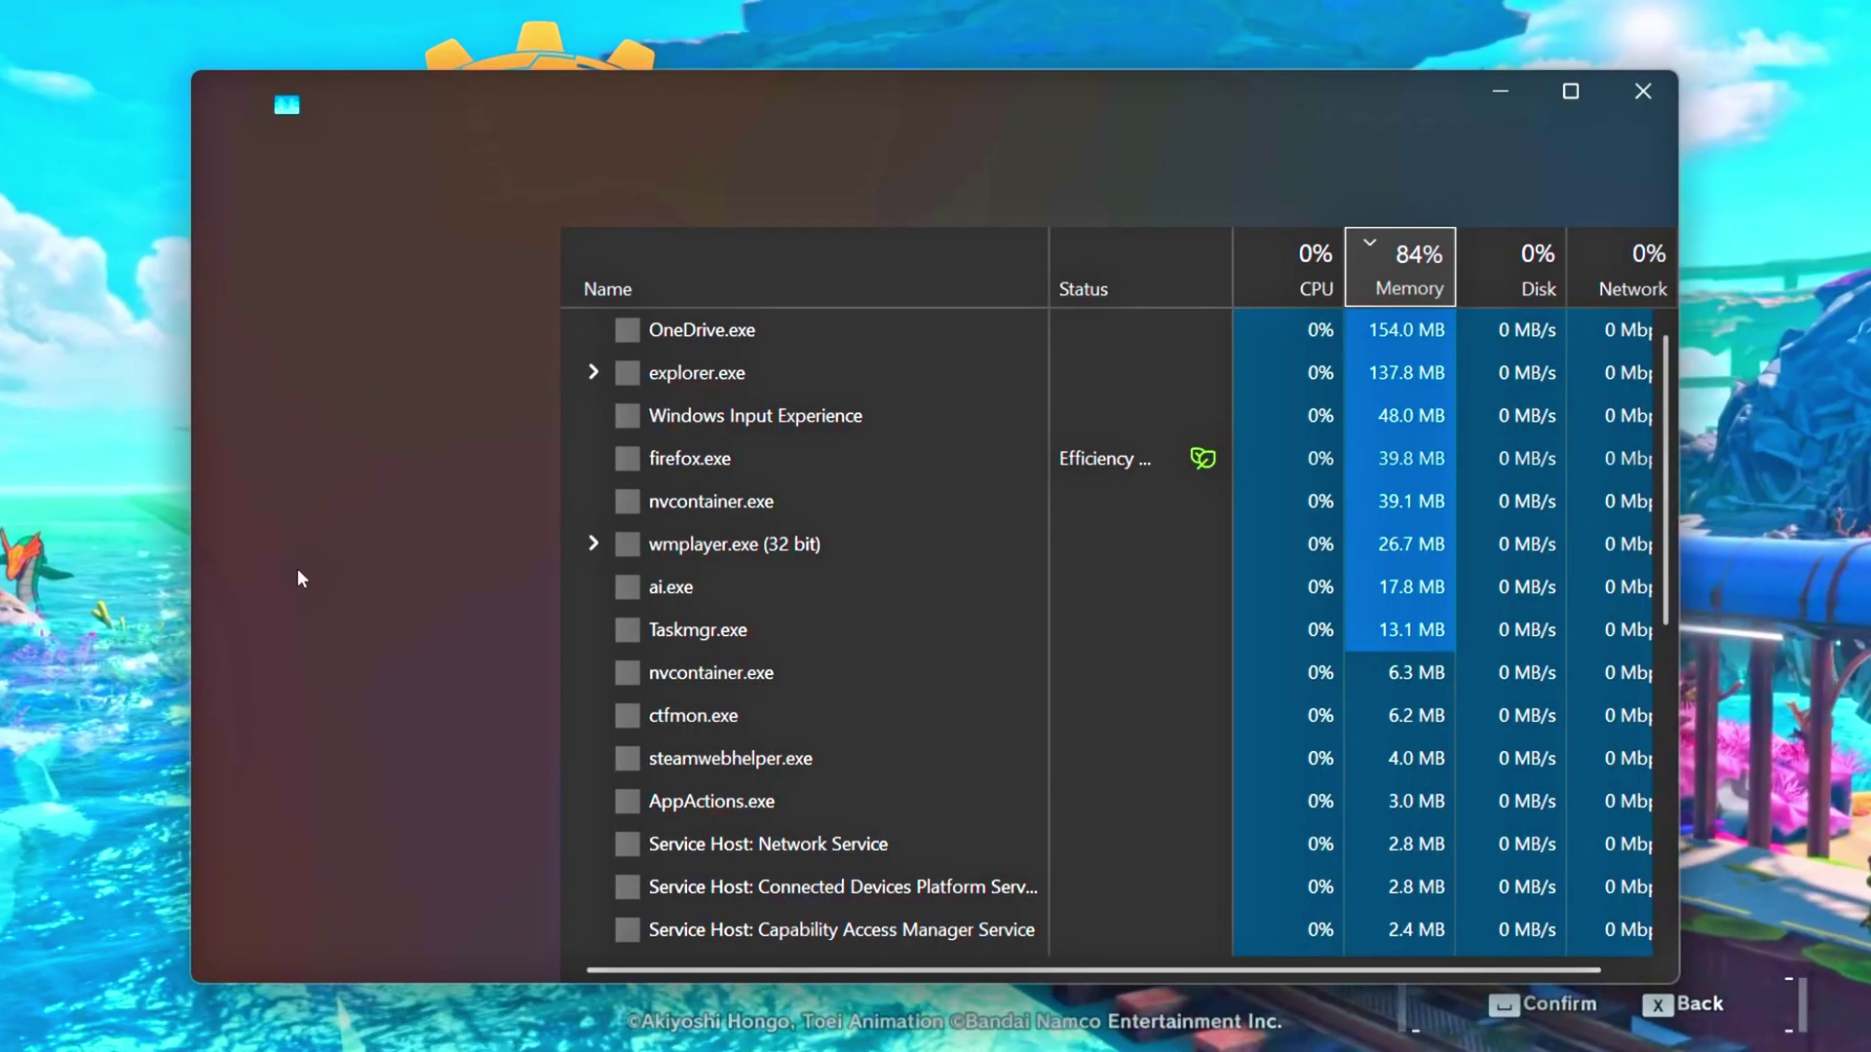
left_click(297, 568)
Step: Search for Digimon and open Digimon Story Time Stranger.exe's file location
left_click(782, 110)
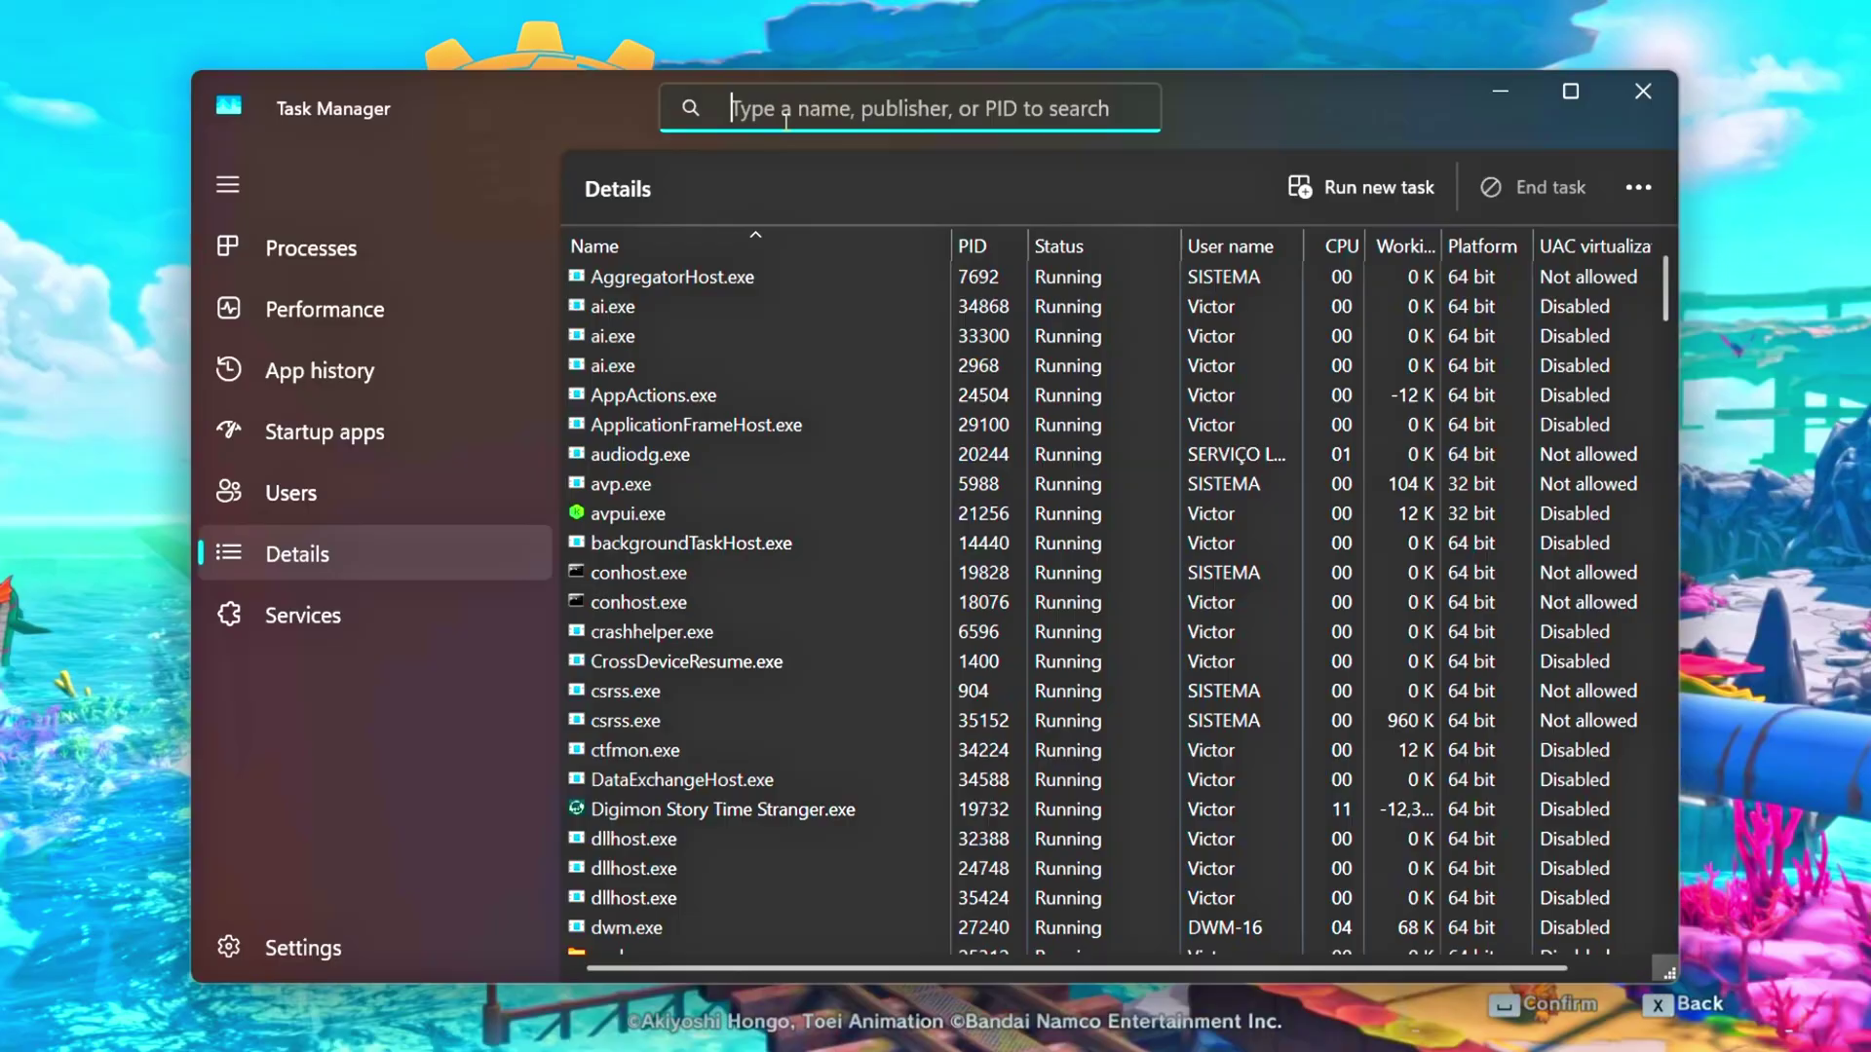
type("Digimon")
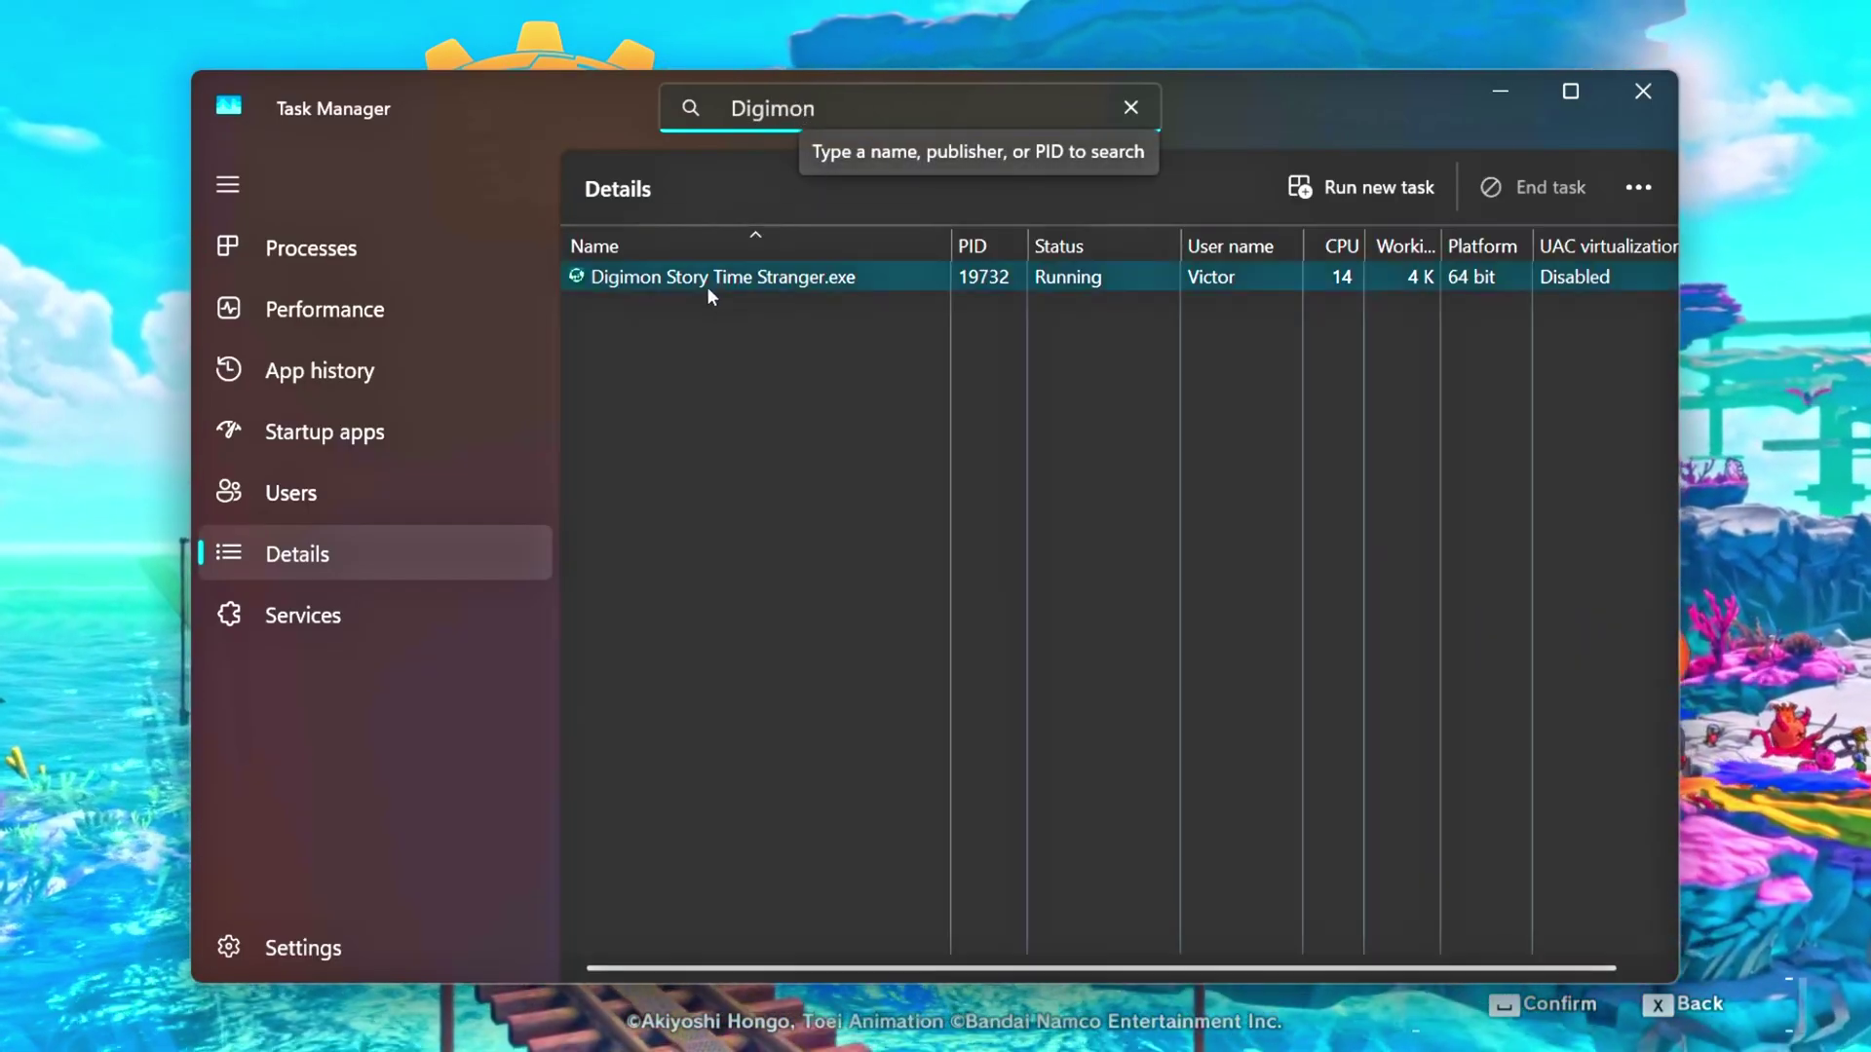
left_click(888, 277)
right_click(887, 278)
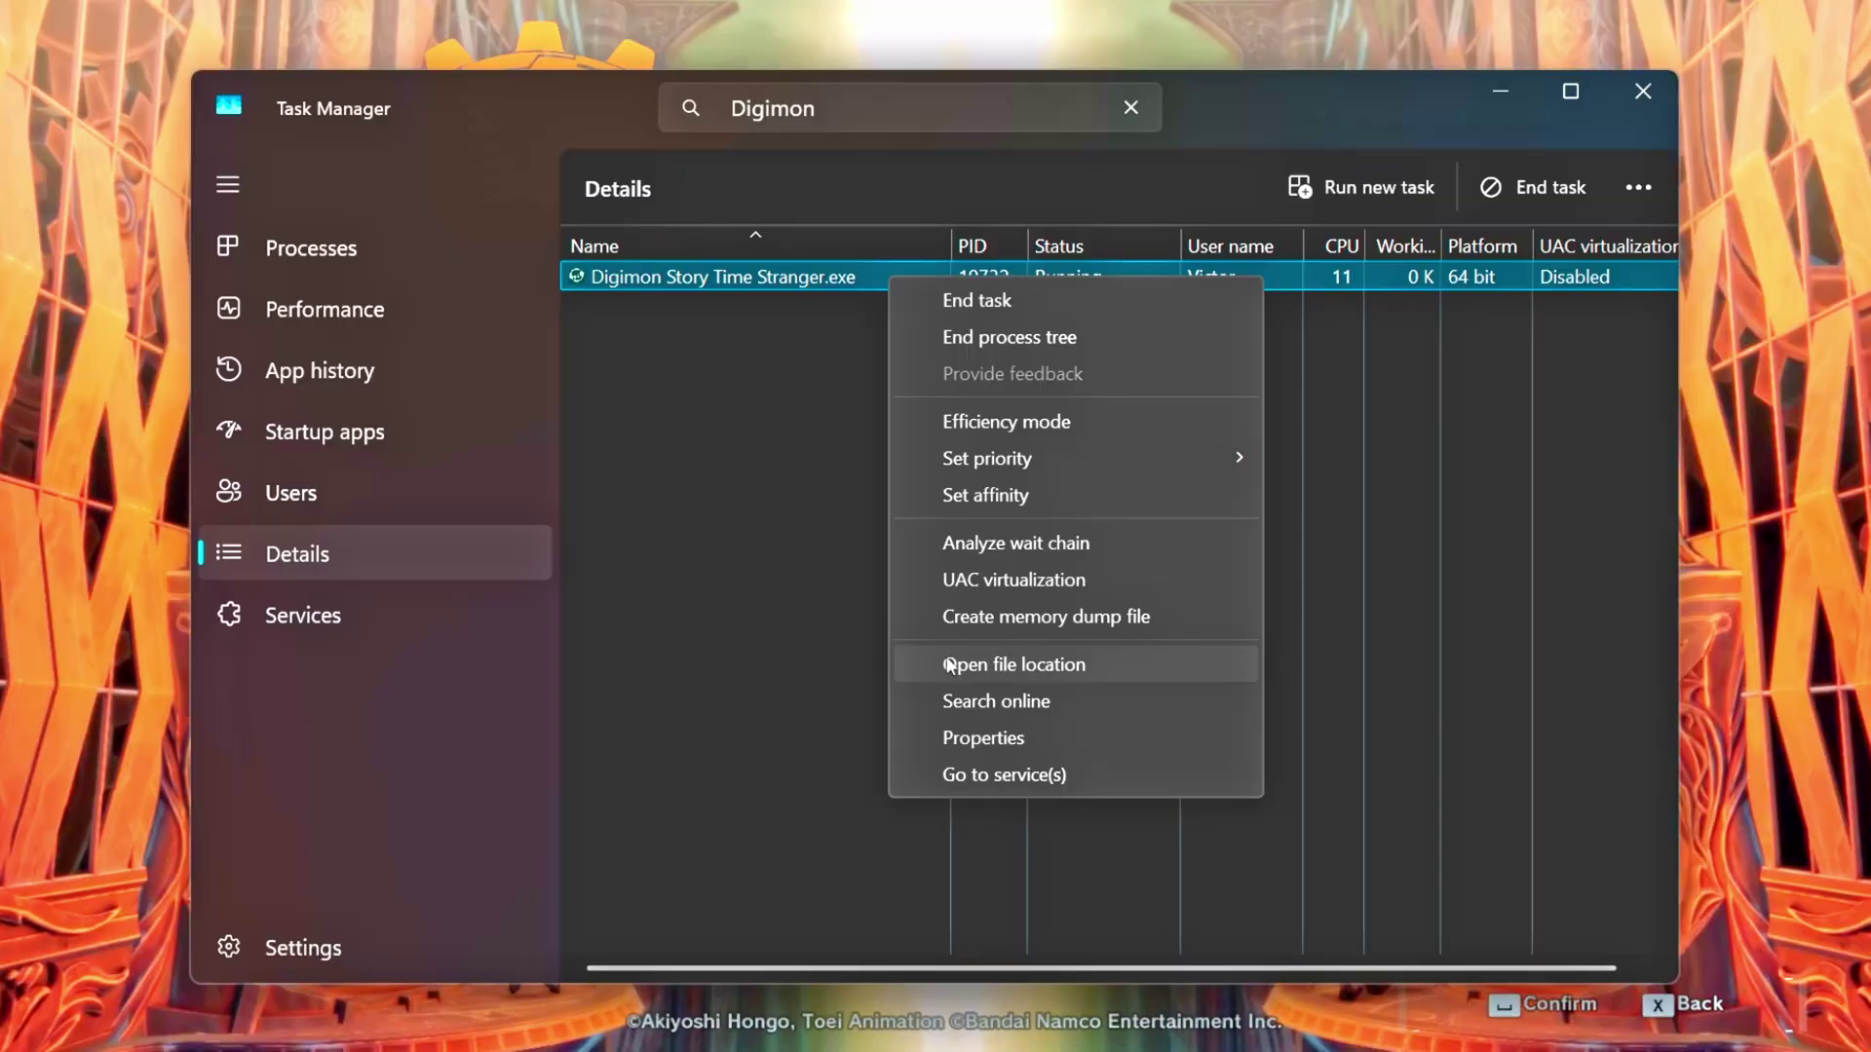
left_click(1024, 663)
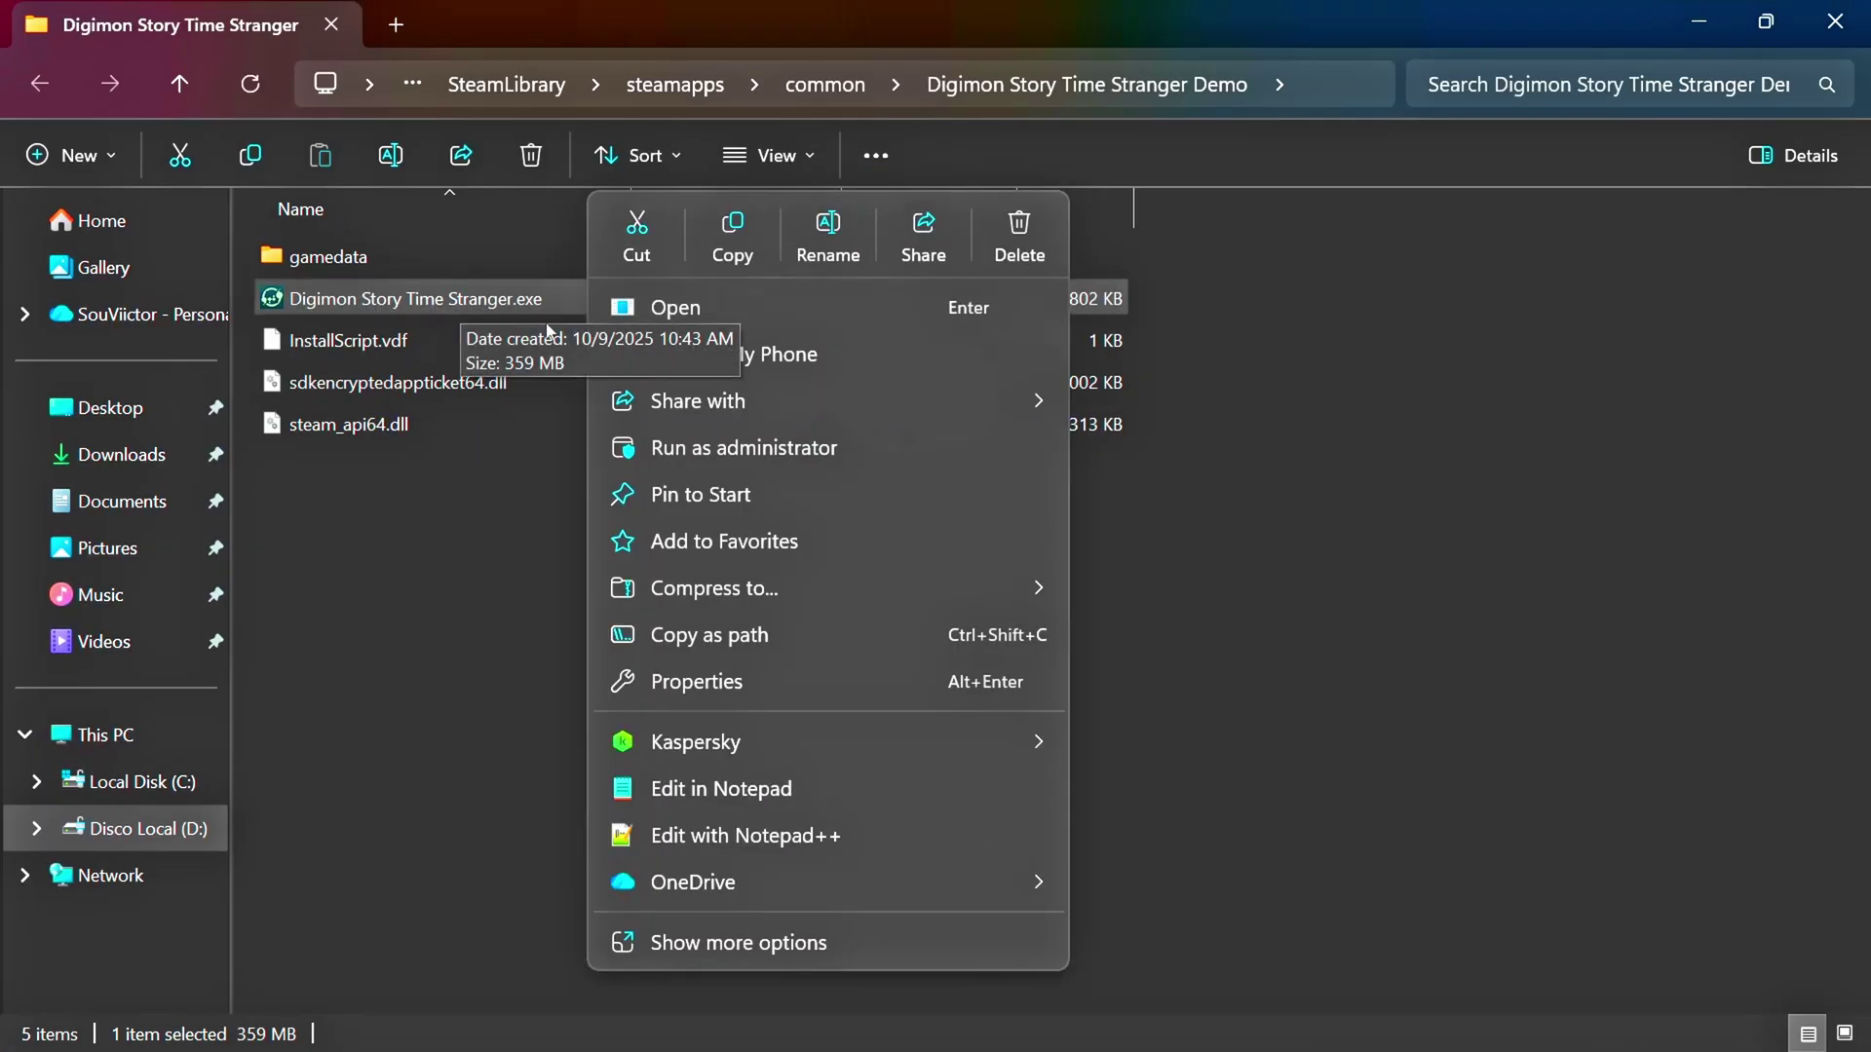
Step: Disable fullscreen optimizations in the game executable's Compatibility properties
left_click(687, 682)
left_click_drag(1110, 234, 878, 161)
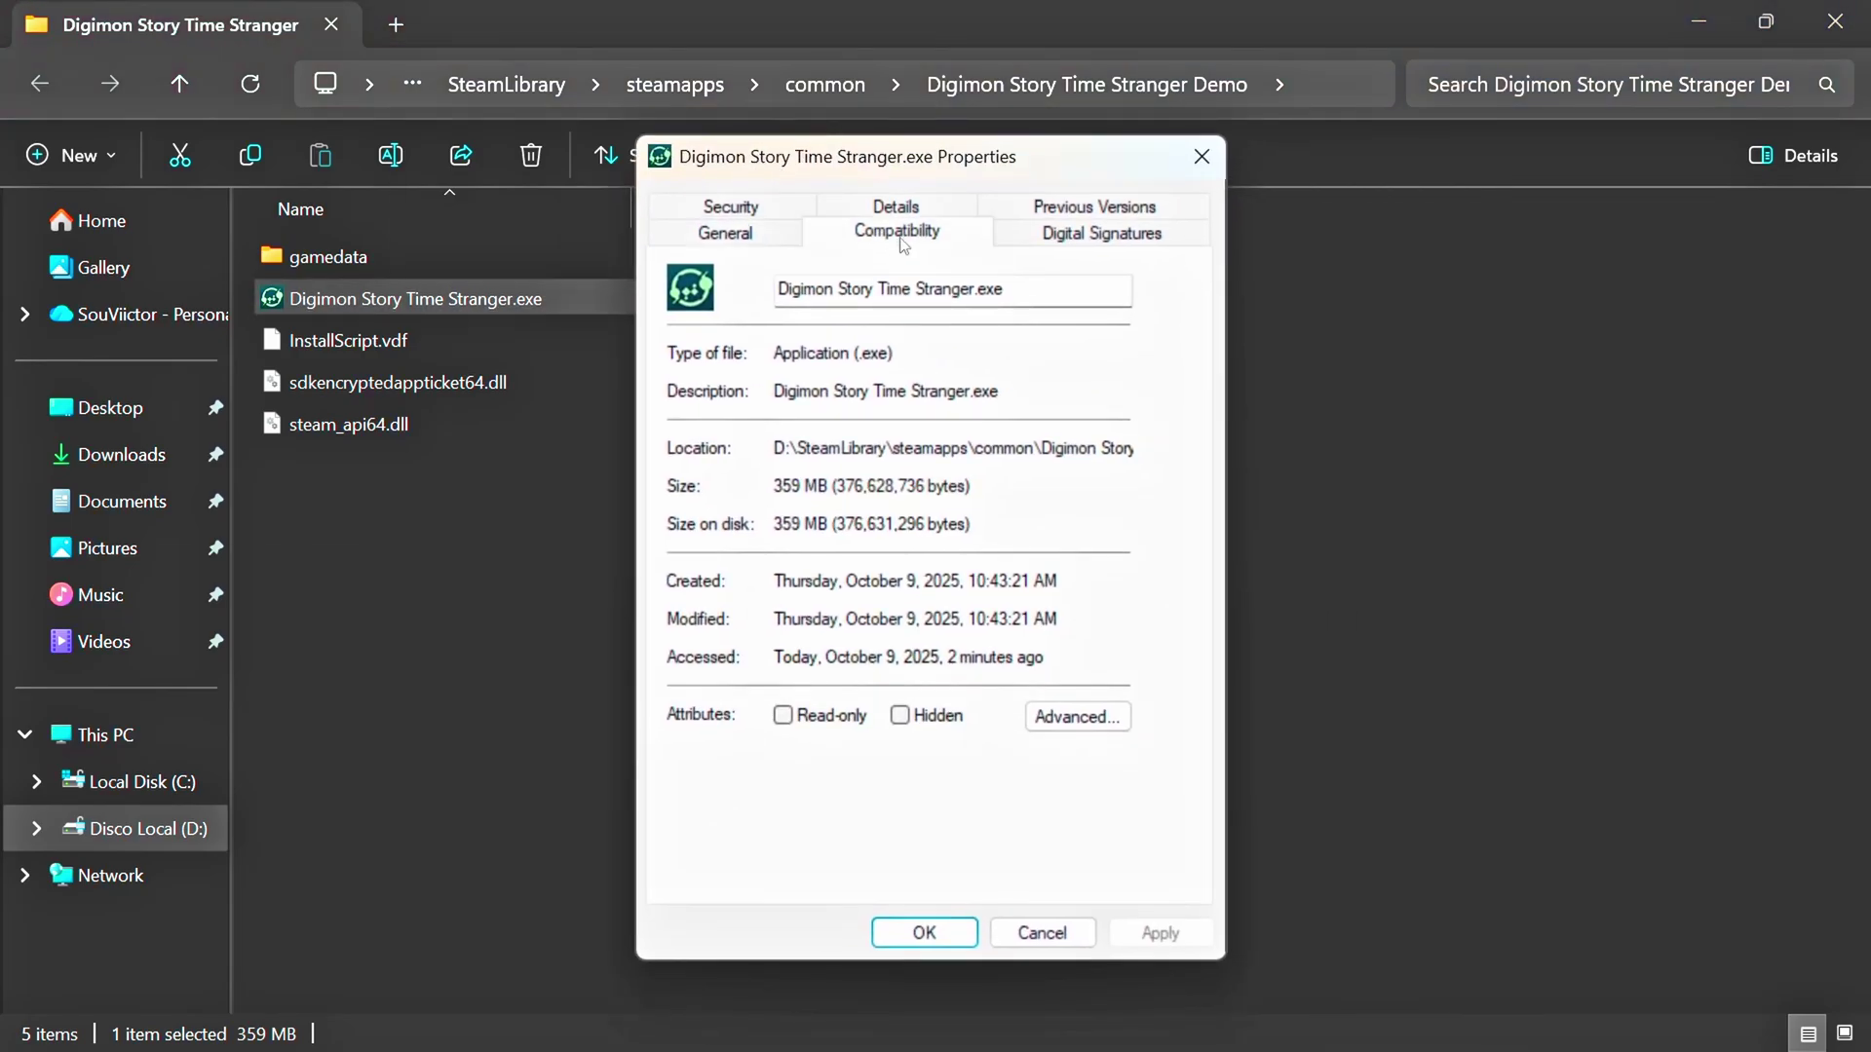
left_click(896, 233)
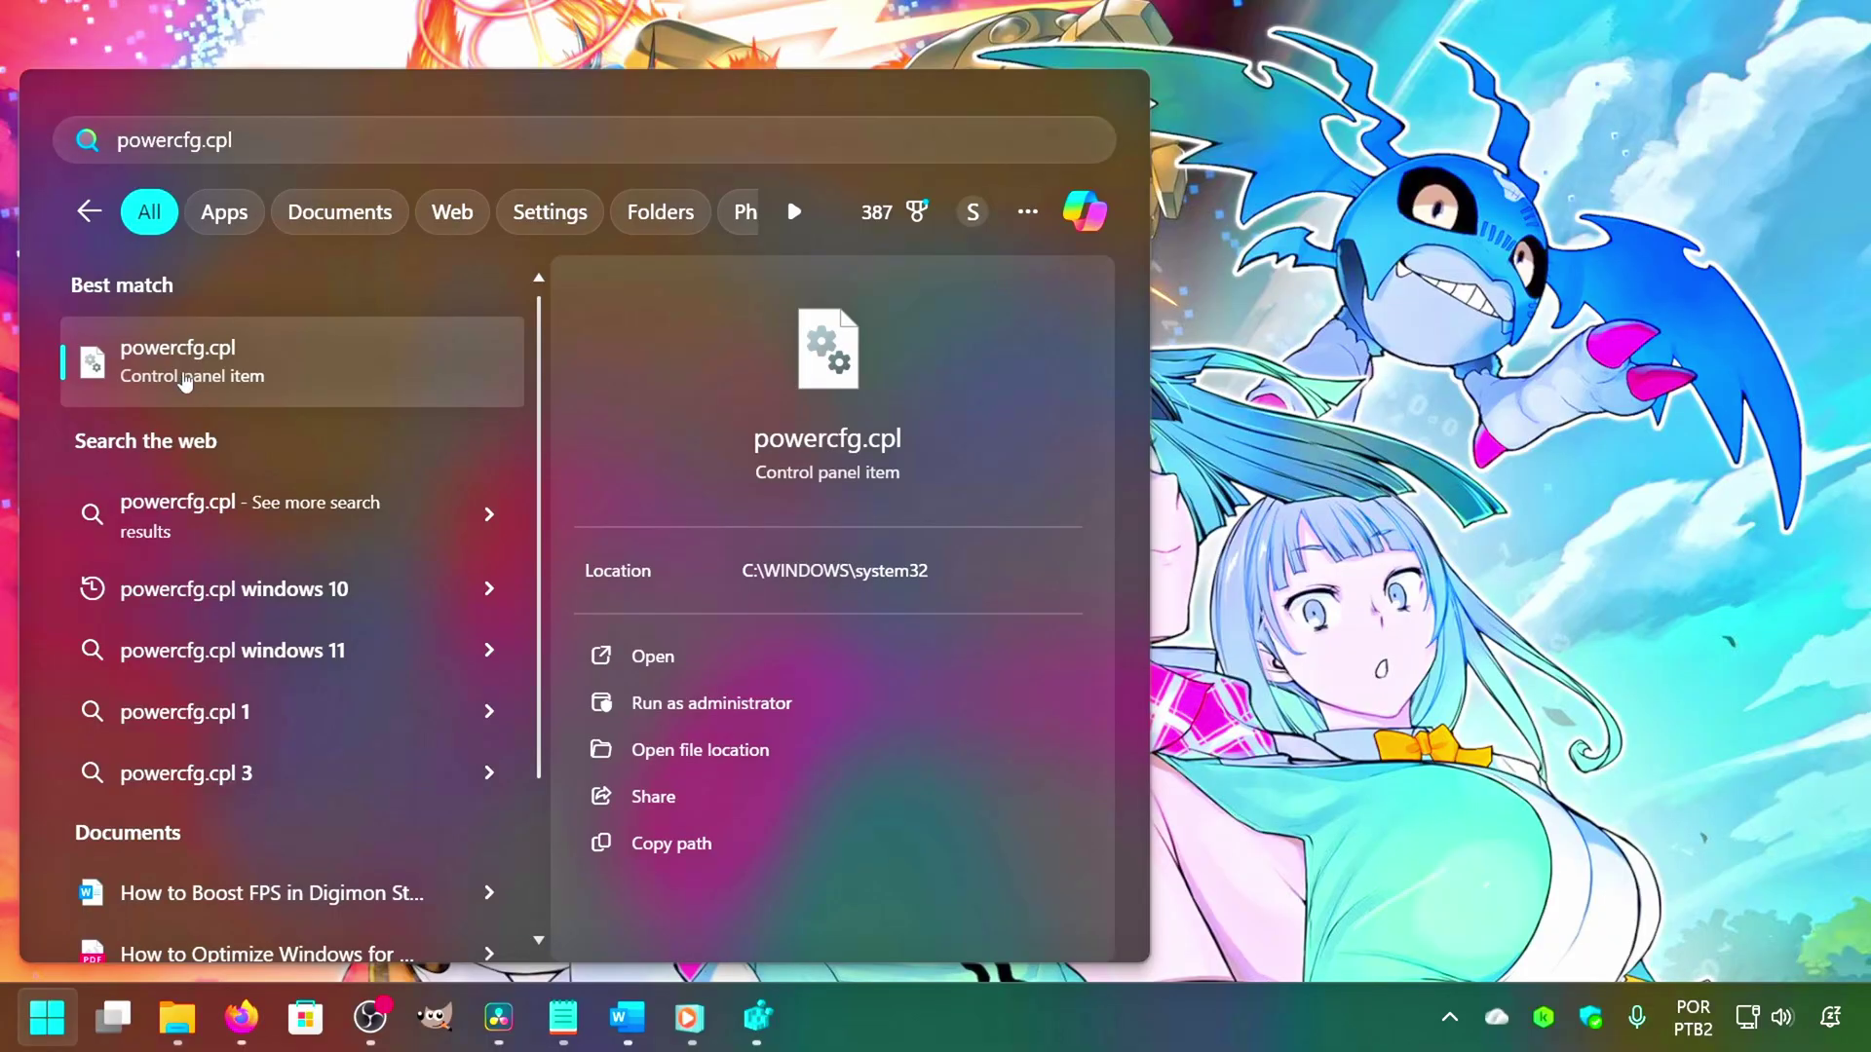
Step: Open powercfg.cpl and select the High performance power plan
left_click(256, 362)
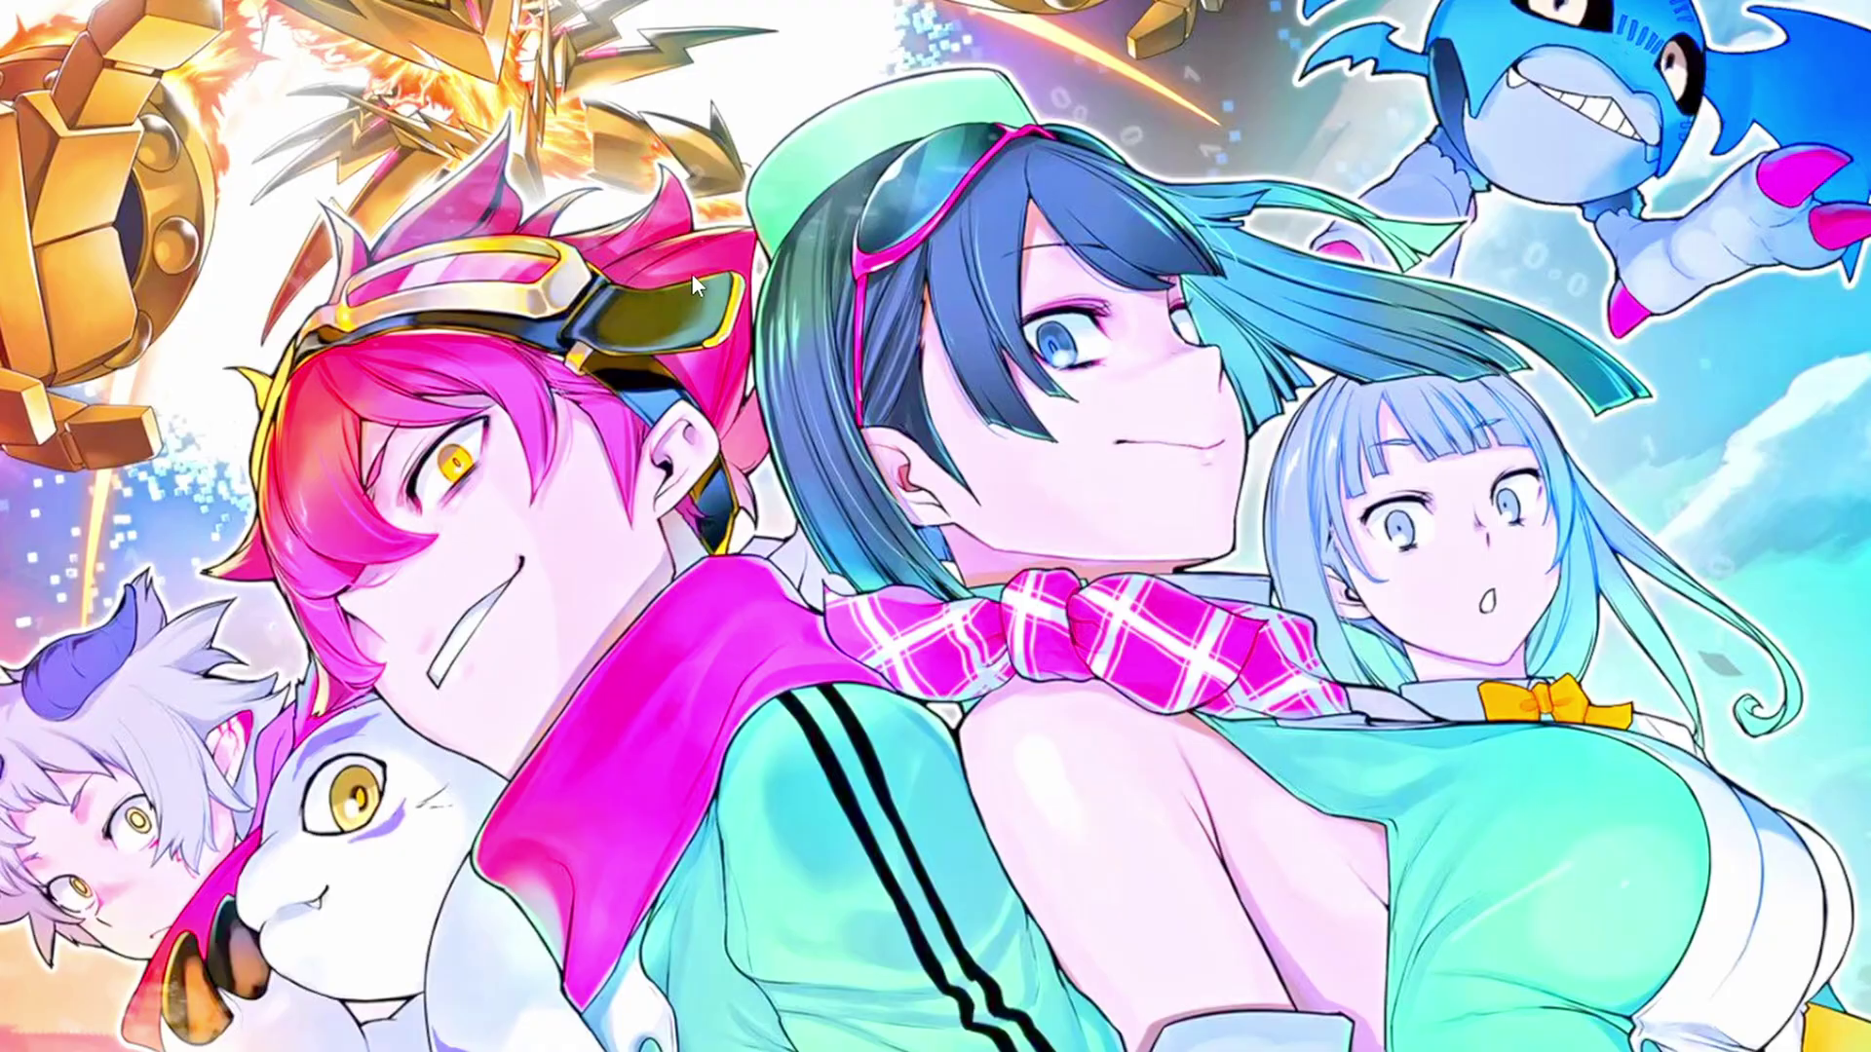
Step: Set Manage 3D Settings to Ultra low latency and Prefer maximum performance power
right_click(674, 246)
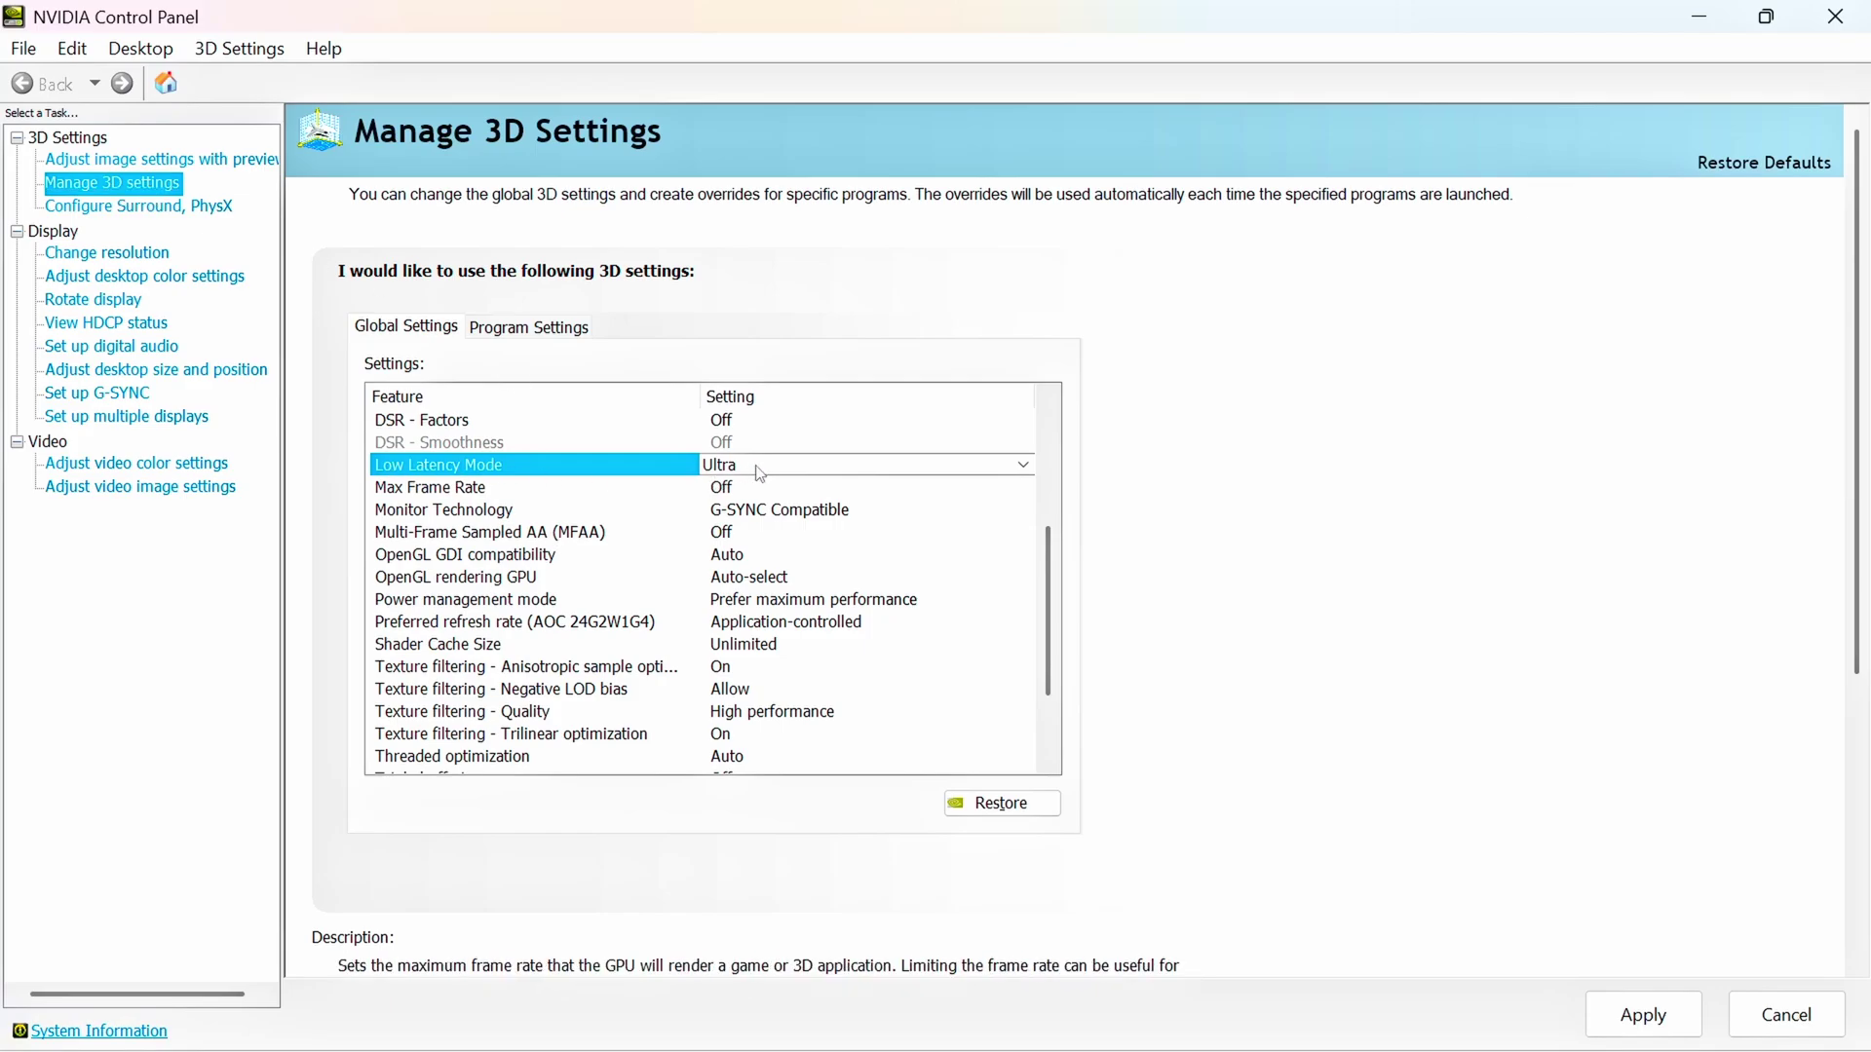
left_click(465, 602)
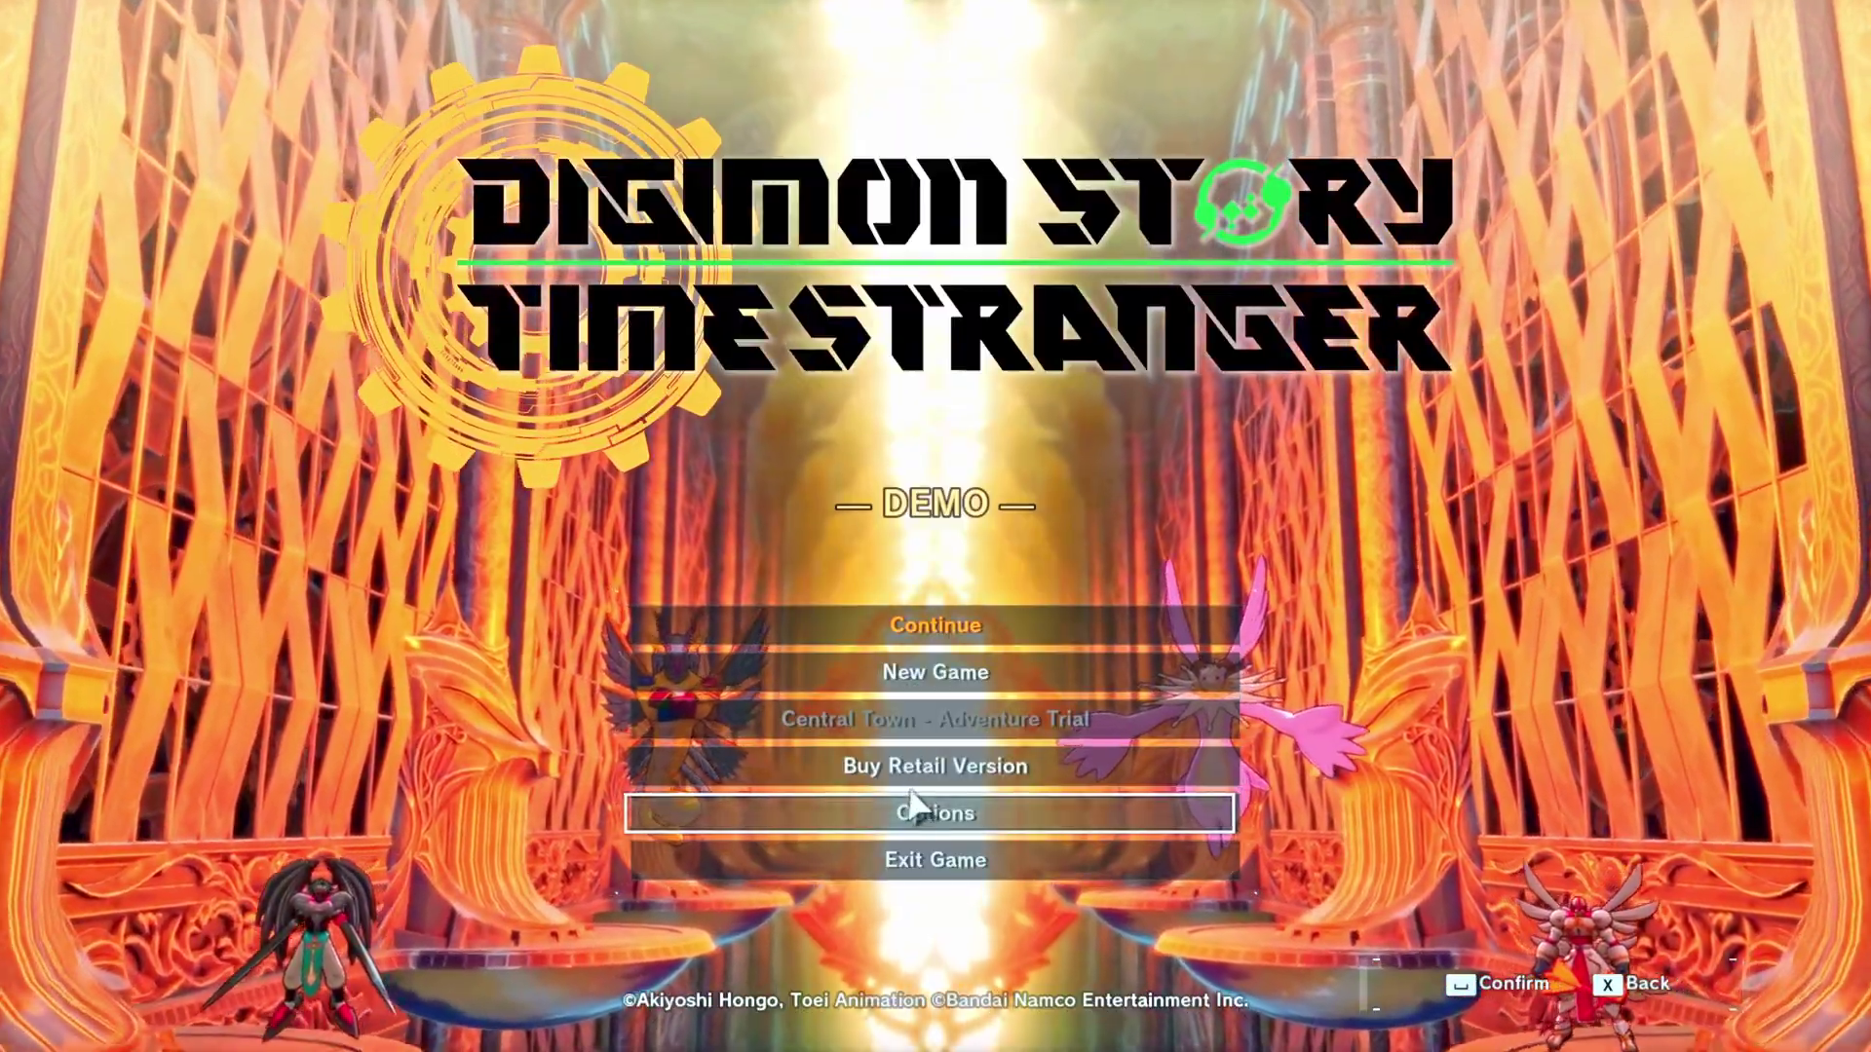
Step: Set game graphics to 144 FPS, VSync Off, MSAA 0x, Bloom Off, Low character density
left_click(917, 805)
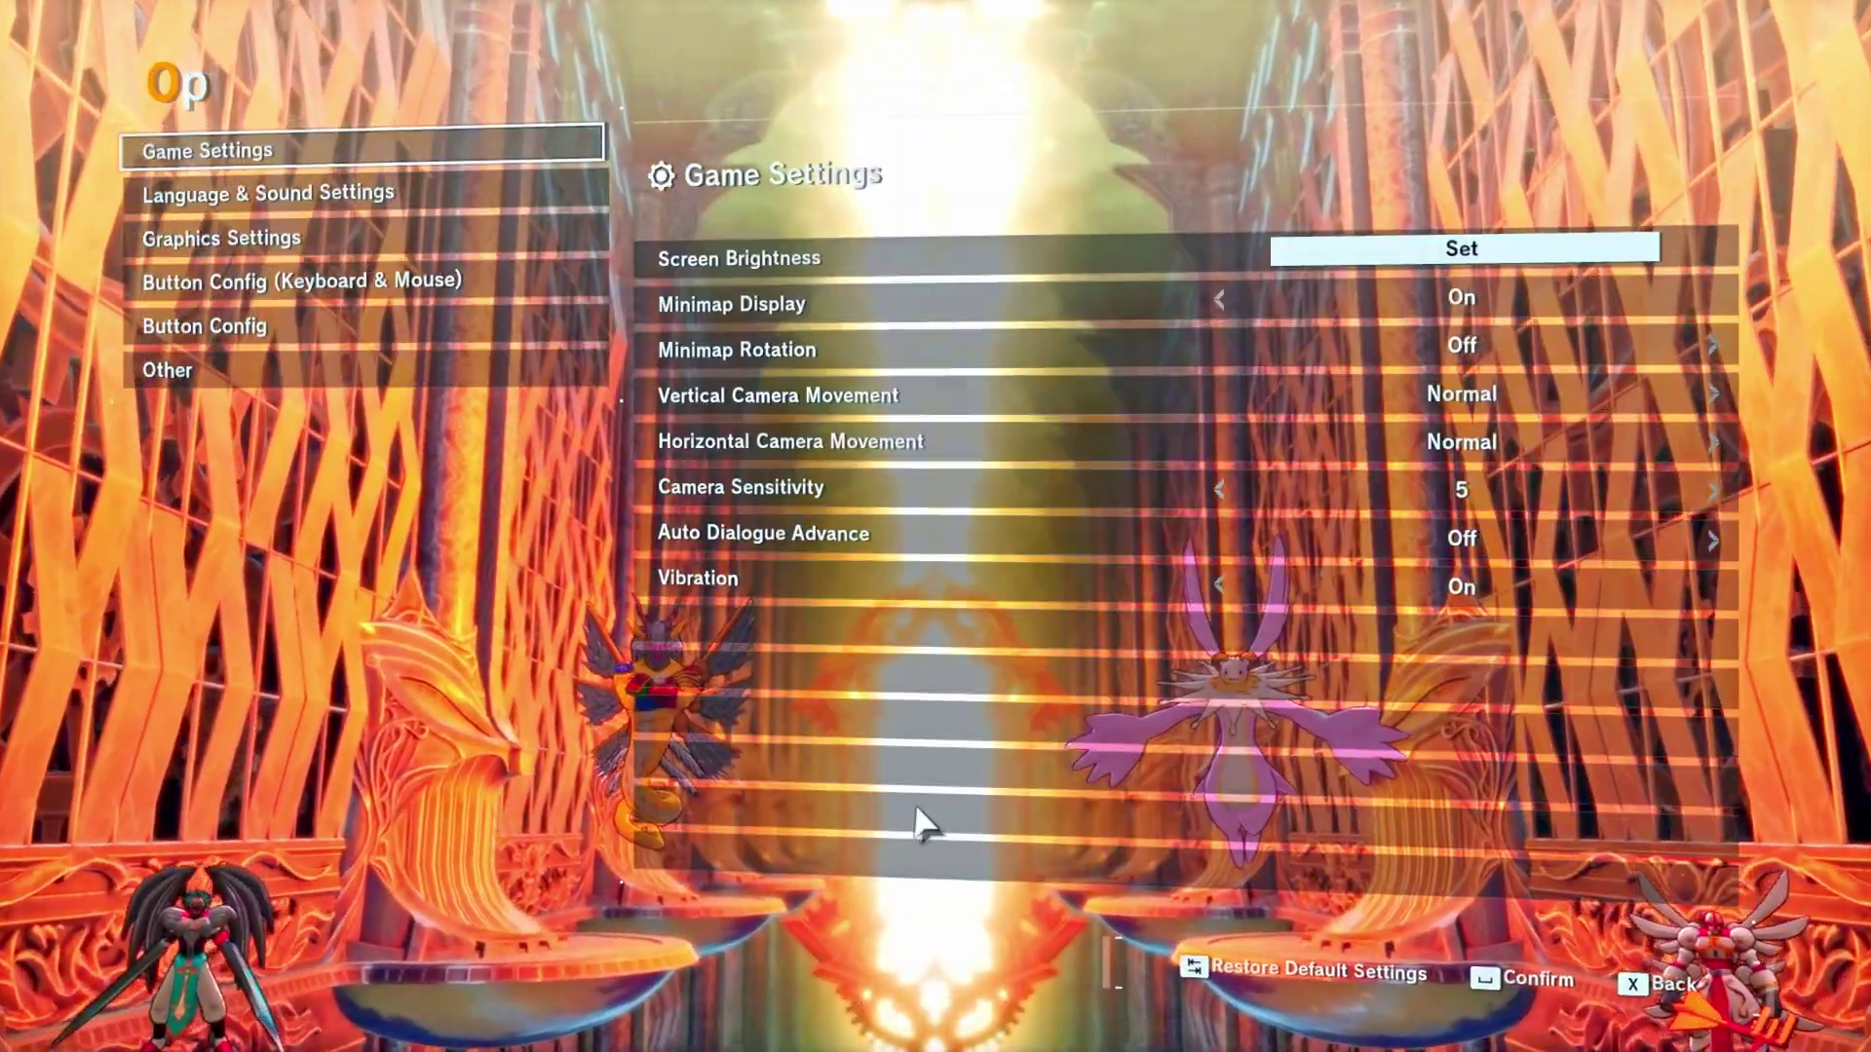
left_click(223, 236)
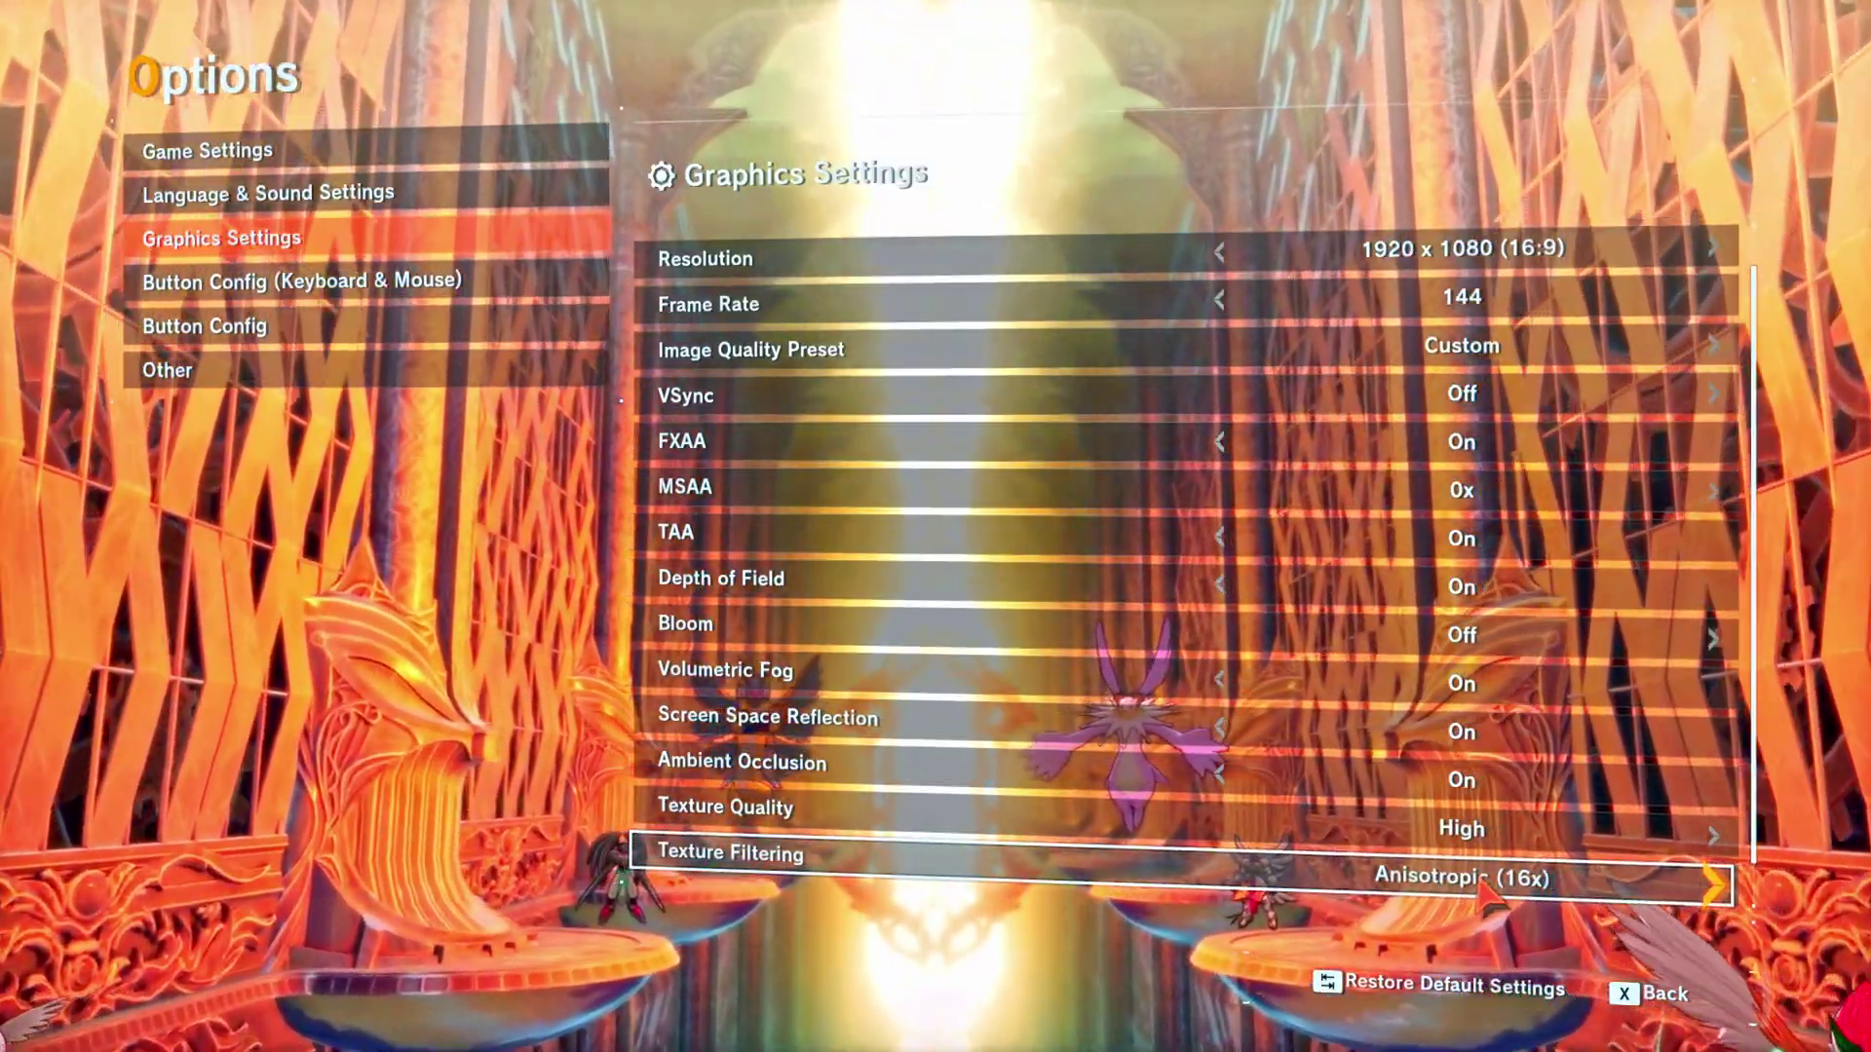
scroll(1484, 889, "down", 1)
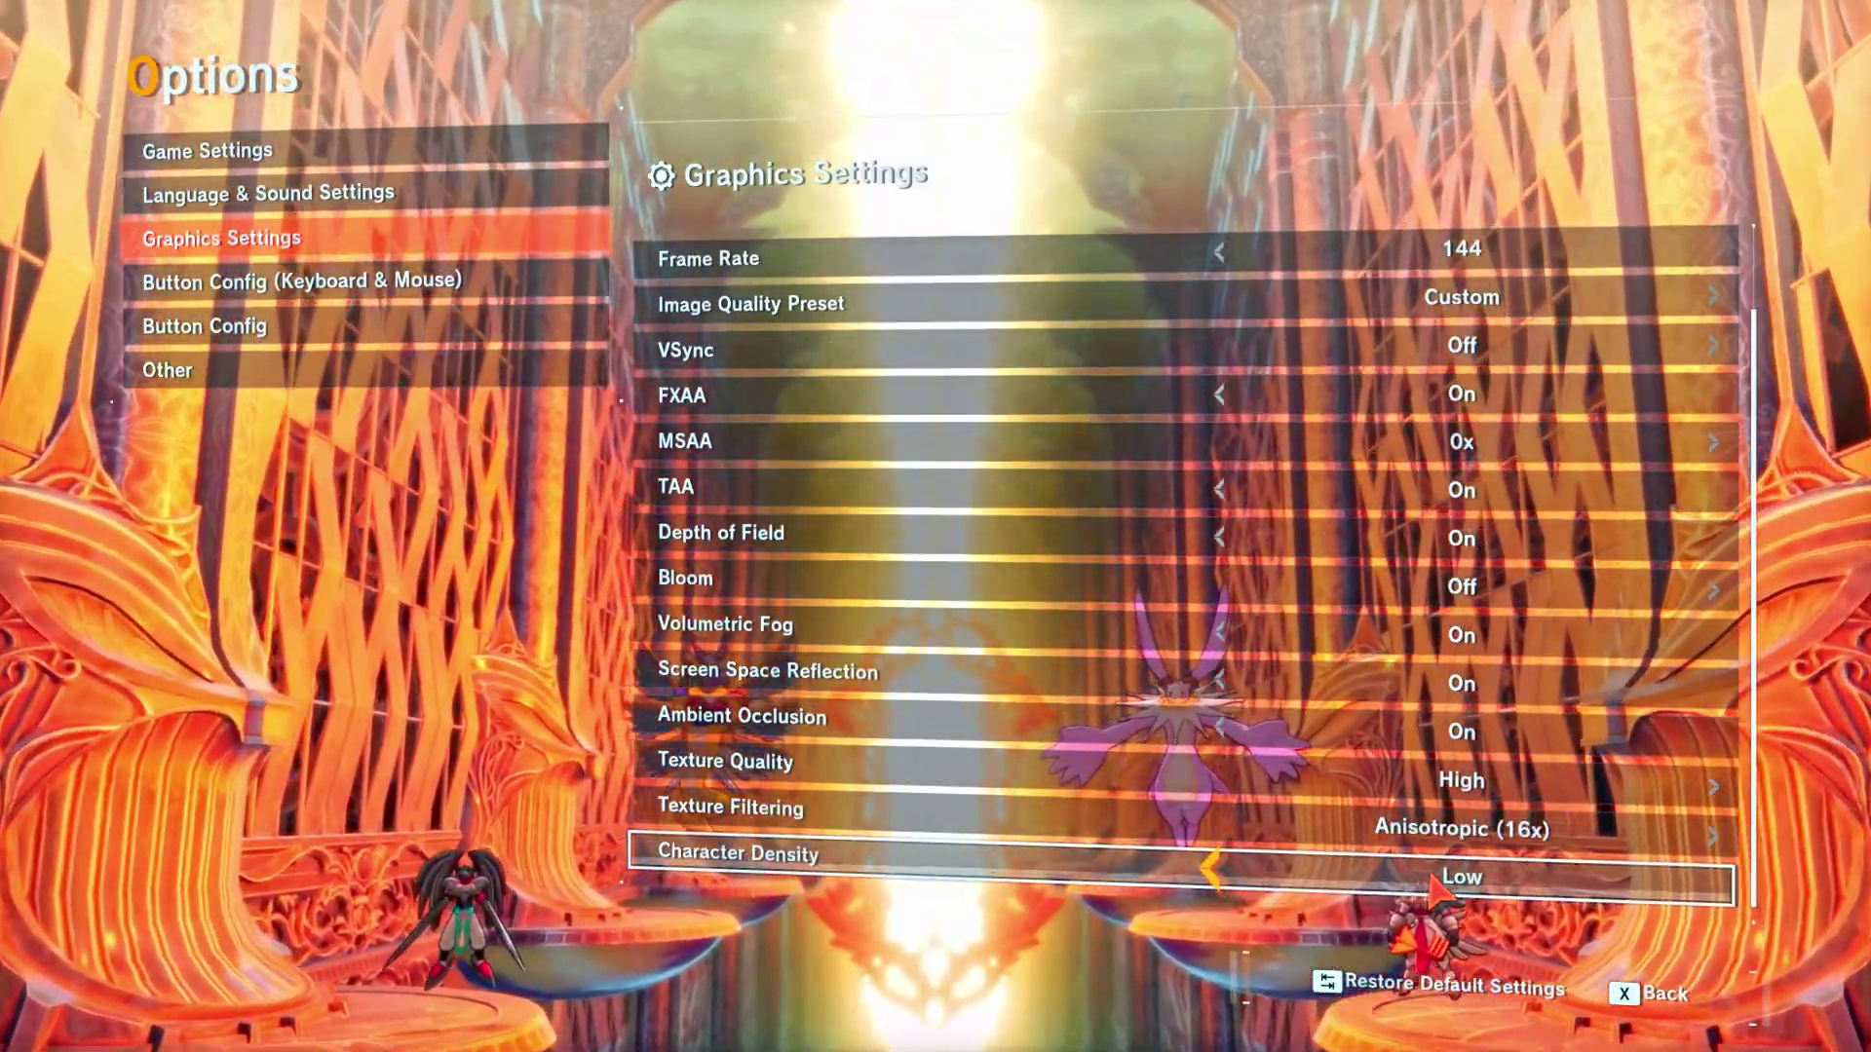